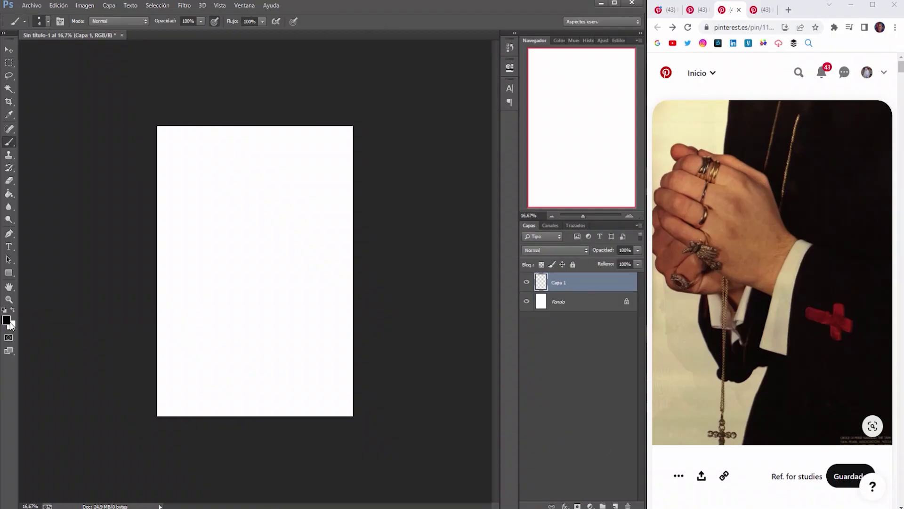
Sketch the top-left corner stroke, vertical guideline, lower sleeve outline and suit lines
{"action": "key", "text": "b"}
{"action": "left_click_drag", "start_coordinate": [158, 151], "coordinate": [214, 131]}
{"action": "left_click_drag", "start_coordinate": [222, 416], "coordinate": [222, 257]}
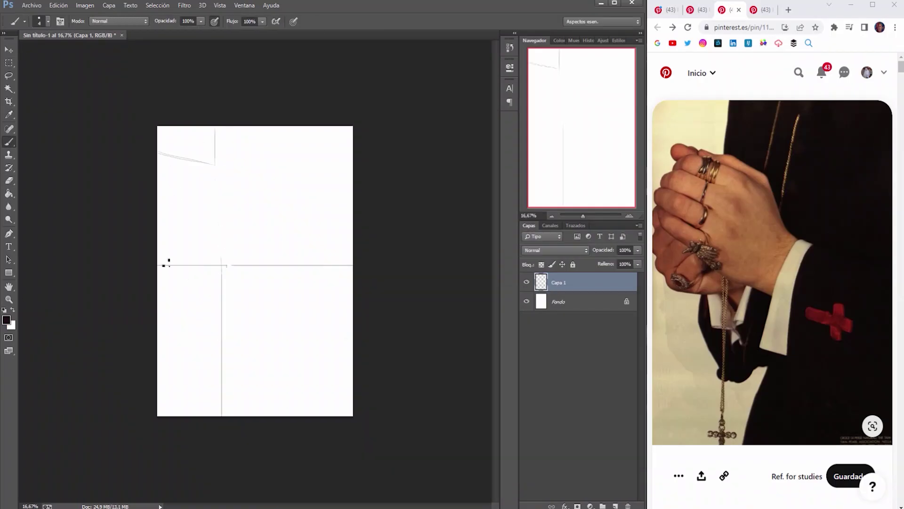
{"action": "left_click_drag", "start_coordinate": [187, 313], "coordinate": [252, 379]}
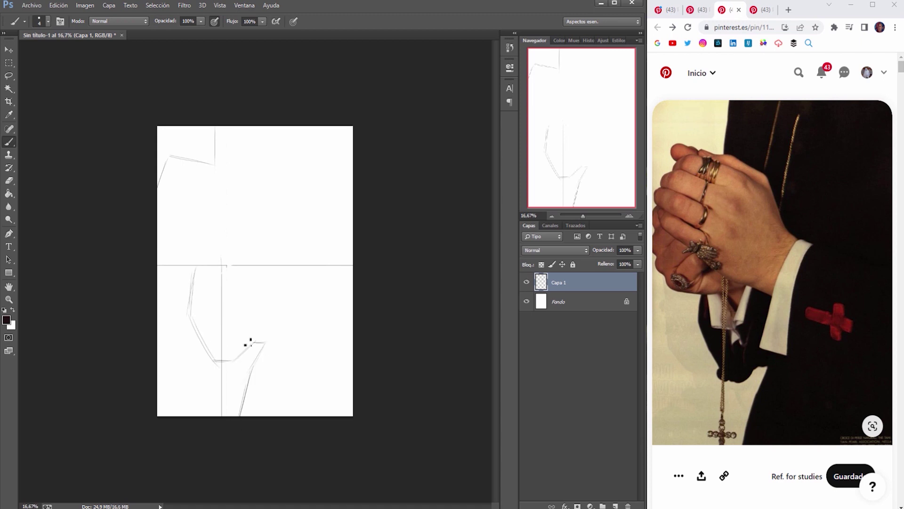
{"action": "left_click_drag", "start_coordinate": [257, 130], "coordinate": [252, 181]}
{"action": "left_click_drag", "start_coordinate": [279, 139], "coordinate": [267, 217]}
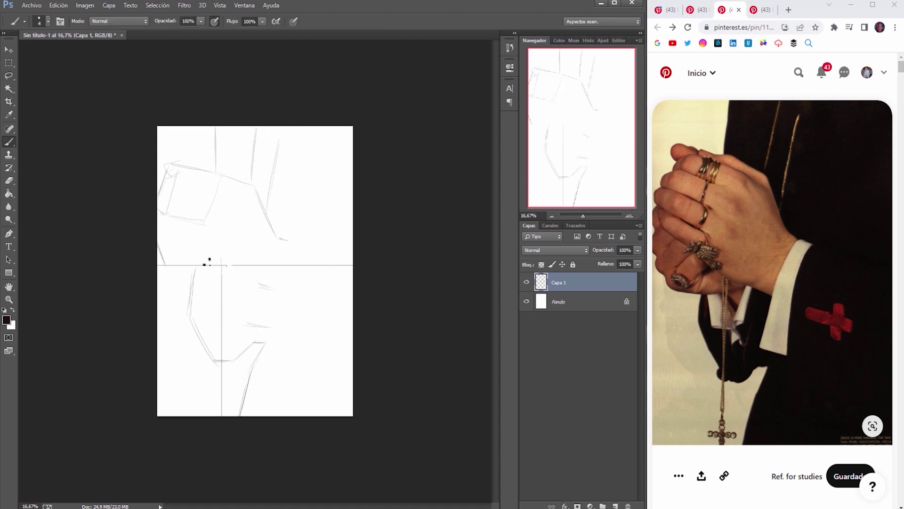
Remove the horizontal guide and sketch the hands' top edge, the cuff and the small cross
{"action": "key", "text": "ctrl+z"}
{"action": "mouse_move", "coordinate": [170, 226]}
{"action": "left_mouse_down"}
{"action": "mouse_move", "coordinate": [262, 285]}
{"action": "mouse_move", "coordinate": [257, 332]}
{"action": "left_mouse_up"}
{"action": "left_click_drag", "start_coordinate": [289, 243], "coordinate": [277, 338]}
{"action": "left_click_drag", "start_coordinate": [253, 335], "coordinate": [284, 340]}
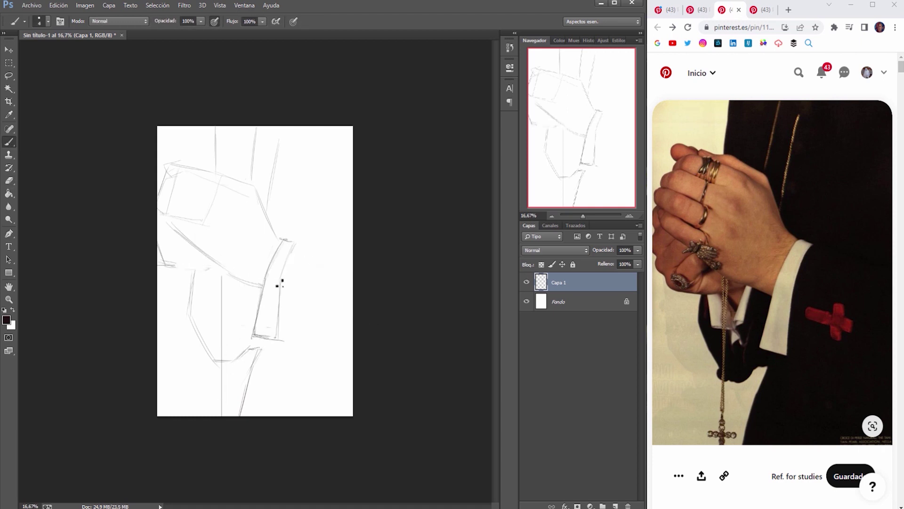
{"action": "left_click_drag", "start_coordinate": [320, 285], "coordinate": [325, 306]}
Rotate the lower sleeve strokes into place with Free Transform and add a darker top-left stroke
{"action": "key", "text": "ctrl+t"}
{"action": "key", "text": "Return"}
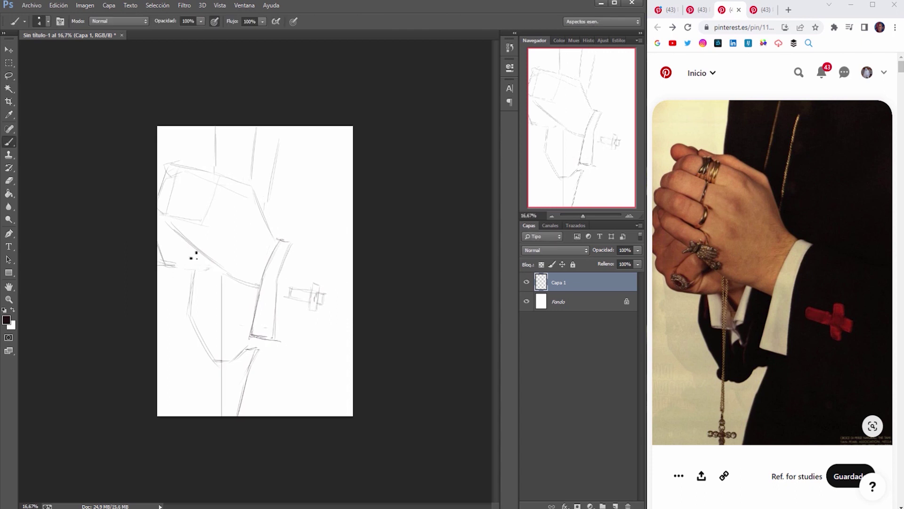
{"action": "key", "text": "ctrl+t"}
{"action": "left_click_drag", "start_coordinate": [242, 322], "coordinate": [226, 357]}
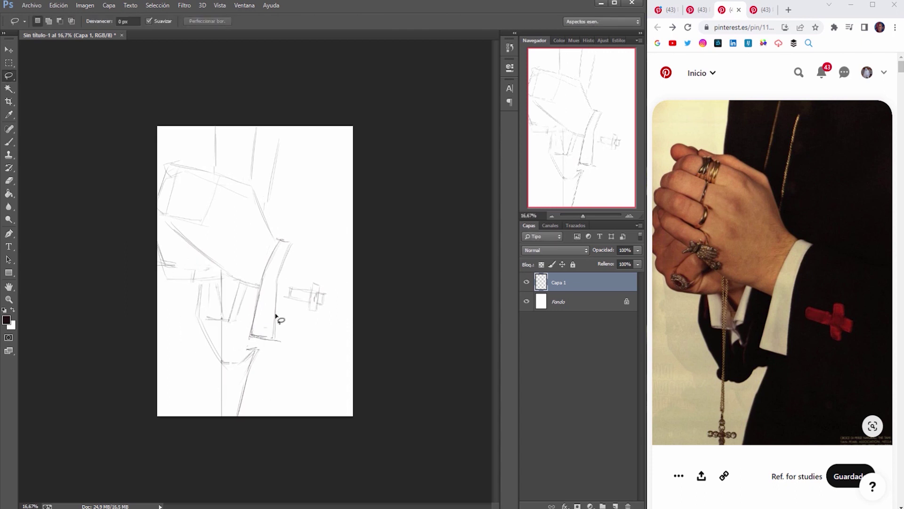
{"action": "key", "text": "Return"}
{"action": "mouse_move", "coordinate": [217, 127]}
{"action": "left_mouse_down"}
{"action": "mouse_move", "coordinate": [224, 172]}
{"action": "mouse_move", "coordinate": [410, 193]}
{"action": "left_mouse_up"}
Group the sketch, add a colour-block layer and lasso-fill the dark suit area
{"action": "key", "text": "ctrl+j"}
{"action": "key", "text": "ctrl+g"}
{"action": "key", "text": "l"}
{"action": "key", "text": "ctrl+shift+alt+n"}
{"action": "key", "text": "alt+BackSpace"}
Pick a pale olive background colour and a salmon skin colour in the Color Picker
{"action": "key", "text": "i"}
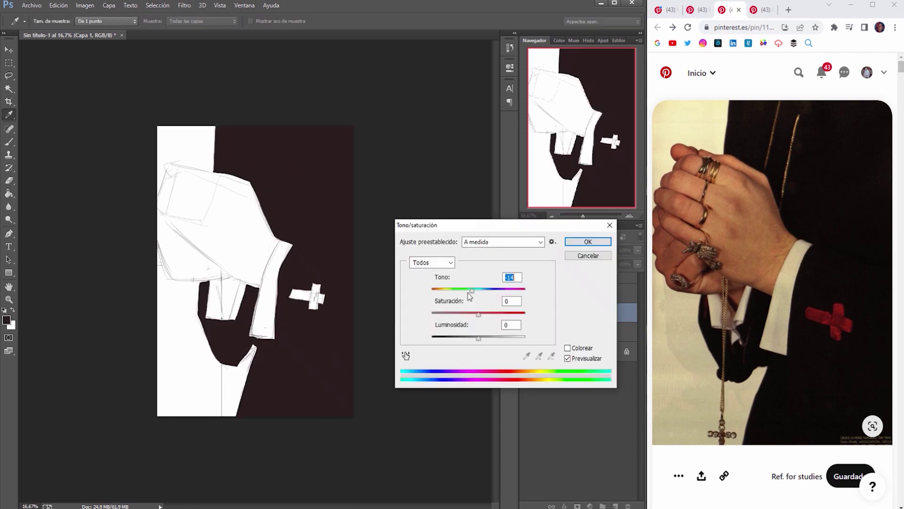
{"action": "left_click", "coordinate": [6, 320]}
{"action": "left_click", "coordinate": [412, 373]}
{"action": "left_click", "coordinate": [605, 312]}
{"action": "left_click", "coordinate": [6, 320]}
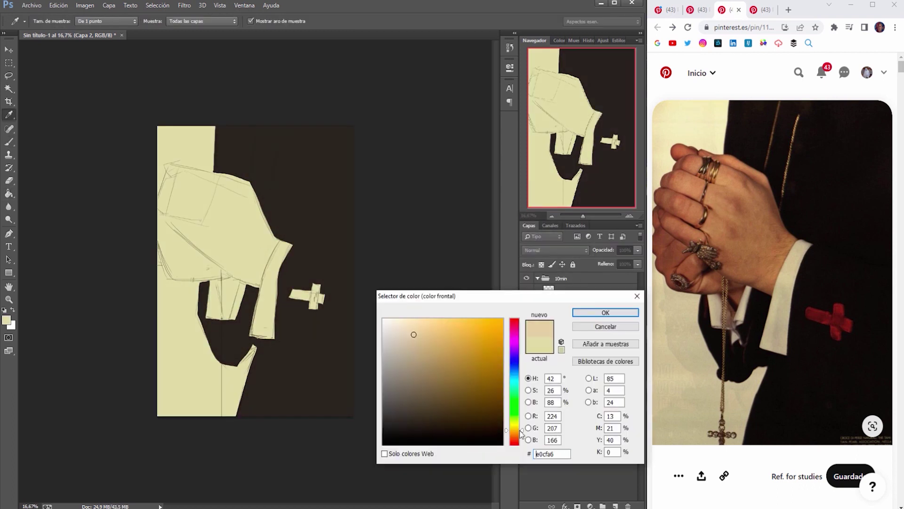
{"action": "left_click", "coordinate": [605, 312]}
Paint the salmon hands, the tan rosary chain and strands, and darker shading on the cuffs
{"action": "key", "text": "b"}
{"action": "left_click_drag", "start_coordinate": [172, 174], "coordinate": [271, 259]}
{"action": "left_click_drag", "start_coordinate": [218, 278], "coordinate": [245, 212]}
{"action": "left_click", "coordinate": [6, 319]}
{"action": "left_click", "coordinate": [605, 312]}
{"action": "mouse_move", "coordinate": [220, 287]}
{"action": "left_mouse_down"}
{"action": "mouse_move", "coordinate": [220, 414]}
{"action": "mouse_move", "coordinate": [228, 405]}
{"action": "left_mouse_up"}
{"action": "left_click_drag", "start_coordinate": [278, 141], "coordinate": [268, 210]}
{"action": "mouse_move", "coordinate": [212, 188]}
{"action": "left_mouse_down"}
{"action": "mouse_move", "coordinate": [273, 235]}
{"action": "mouse_move", "coordinate": [278, 334]}
{"action": "left_mouse_up"}
Sample a colour from the painting and paint the cross on the suit red
{"action": "key", "text": "i"}
{"action": "left_click", "coordinate": [6, 319]}
{"action": "key", "text": "Return"}
{"action": "left_click_drag", "start_coordinate": [292, 294], "coordinate": [325, 297]}
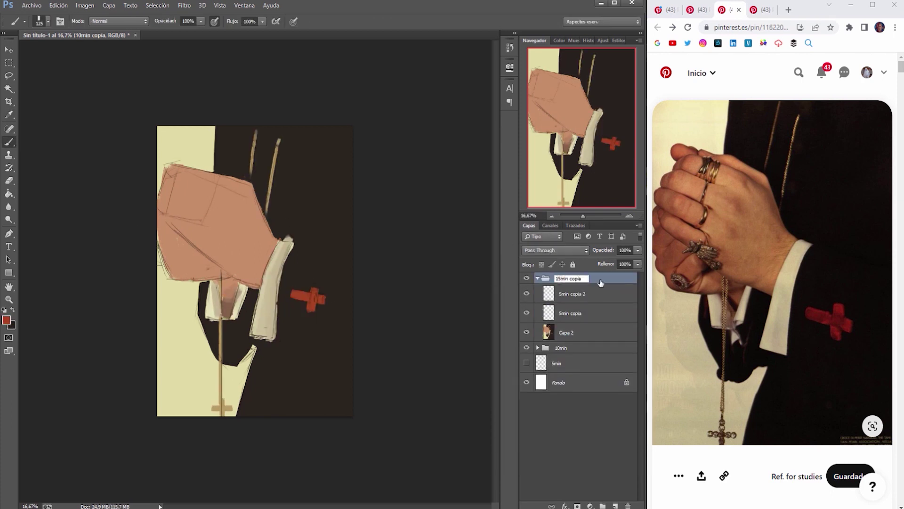
Select the dark background, clear the selection and delete the leftover sketch copy layer
{"action": "key", "text": "w"}
{"action": "left_click", "coordinate": [330, 189]}
{"action": "key", "text": "ctrl+d"}
{"action": "key", "text": "b"}
{"action": "key", "text": "Delete"}
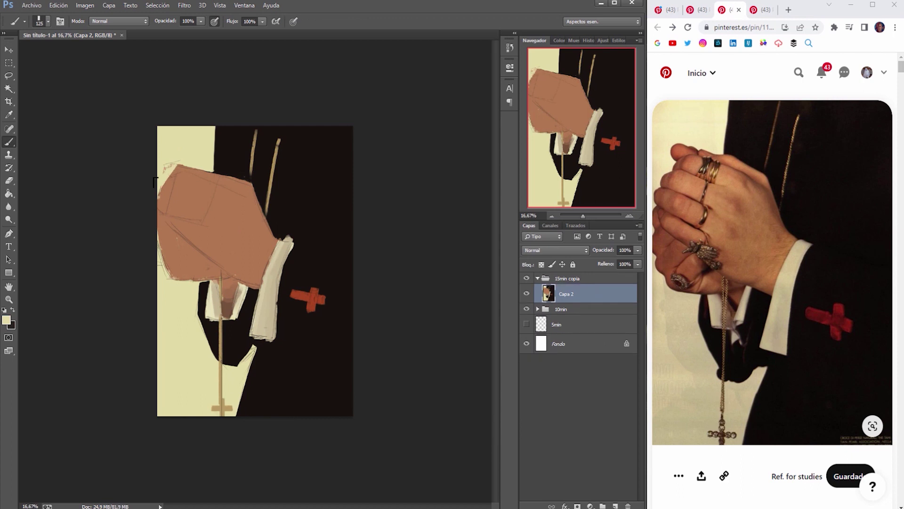
Shift the cross redder with Hue/Saturation and paint fingers with dark divisions between them
{"action": "key", "text": "ctrl+u"}
{"action": "key", "text": "Return"}
{"action": "mouse_move", "coordinate": [189, 202]}
{"action": "left_mouse_down"}
{"action": "mouse_move", "coordinate": [245, 245]}
{"action": "mouse_move", "coordinate": [273, 334]}
{"action": "mouse_move", "coordinate": [226, 365]}
{"action": "left_mouse_up"}
{"action": "left_click", "coordinate": [228, 374], "text": "alt"}
{"action": "key", "text": "bracketleft"}
{"action": "key", "text": "bracketleft"}
{"action": "key", "text": "bracketleft"}
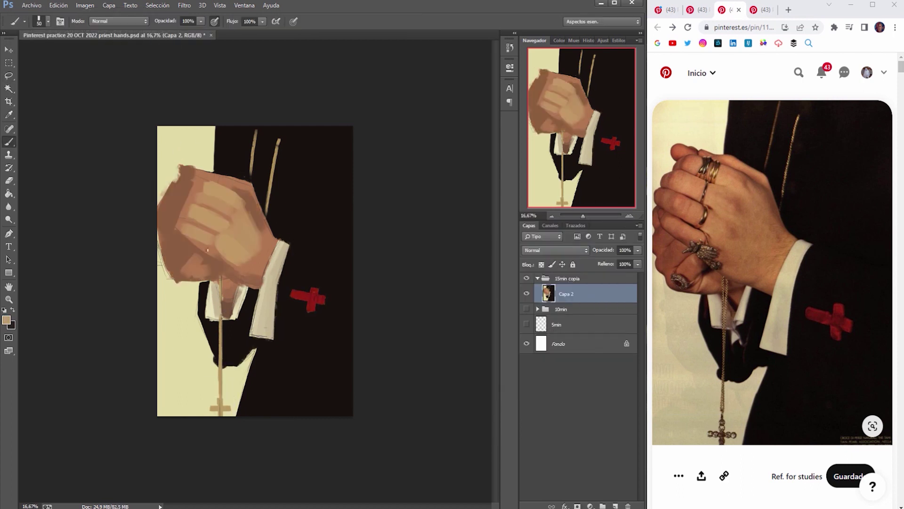
{"action": "left_click_drag", "start_coordinate": [213, 183], "coordinate": [215, 212]}
{"action": "mouse_move", "coordinate": [220, 185]}
{"action": "left_mouse_down"}
{"action": "mouse_move", "coordinate": [219, 198]}
{"action": "mouse_move", "coordinate": [245, 226]}
{"action": "mouse_move", "coordinate": [248, 186]}
{"action": "left_mouse_up"}
Group the layers as '30min' and paint the knuckles and left fingers in lighter skin
{"action": "key", "text": "ctrl+u"}
{"action": "key", "text": "Return"}
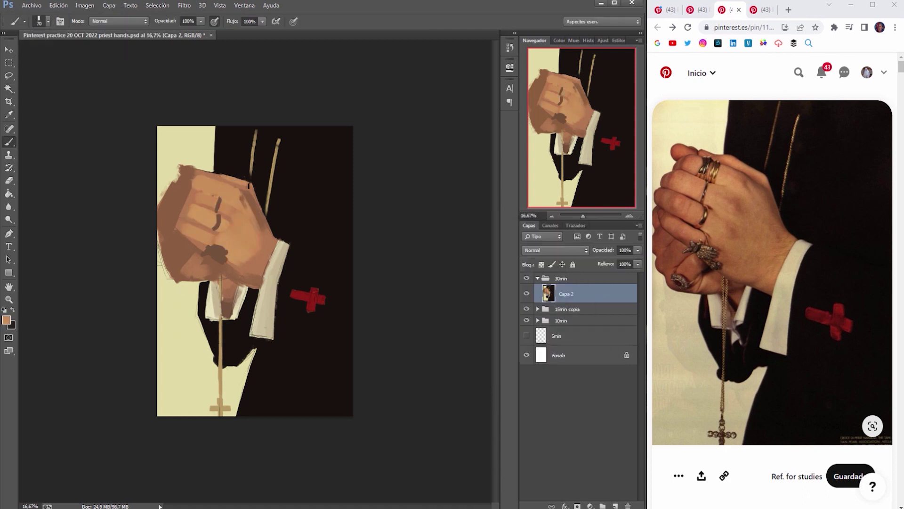
{"action": "left_click", "coordinate": [221, 184], "text": "alt"}
{"action": "mouse_move", "coordinate": [190, 177]}
{"action": "left_mouse_down"}
{"action": "mouse_move", "coordinate": [163, 207]}
{"action": "mouse_move", "coordinate": [188, 171]}
{"action": "mouse_move", "coordinate": [221, 181]}
{"action": "mouse_move", "coordinate": [235, 218]}
{"action": "mouse_move", "coordinate": [195, 216]}
{"action": "mouse_move", "coordinate": [193, 238]}
{"action": "mouse_move", "coordinate": [191, 179]}
{"action": "left_mouse_up"}
{"action": "left_click", "coordinate": [189, 193], "text": "alt"}
{"action": "mouse_move", "coordinate": [171, 221]}
{"action": "left_mouse_down"}
{"action": "mouse_move", "coordinate": [178, 241]}
{"action": "mouse_move", "coordinate": [163, 235]}
{"action": "left_mouse_up"}
Trim the thumb tip and the hand's lower-left edge with the cream background colour
{"action": "left_click", "coordinate": [177, 151], "text": "alt"}
{"action": "left_click_drag", "start_coordinate": [178, 160], "coordinate": [181, 175]}
{"action": "left_click_drag", "start_coordinate": [198, 267], "coordinate": [165, 240]}
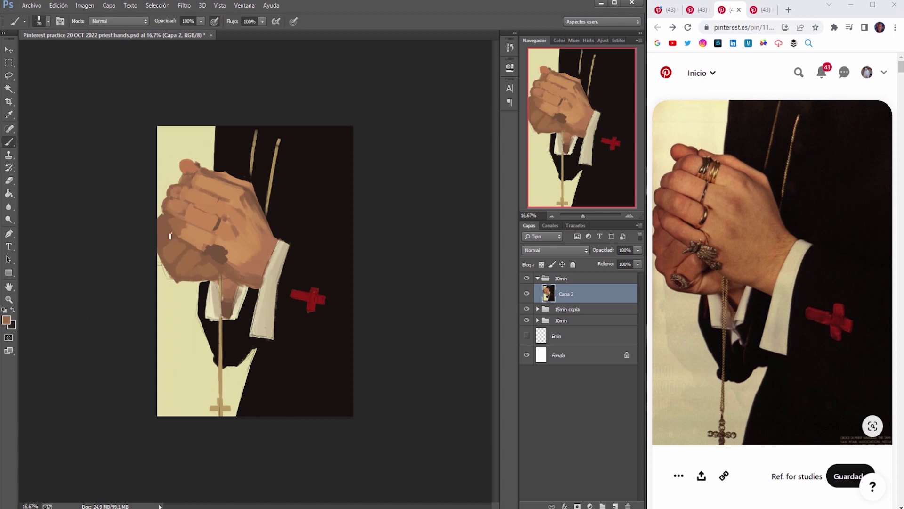
{"action": "key", "text": "ctrl+u"}
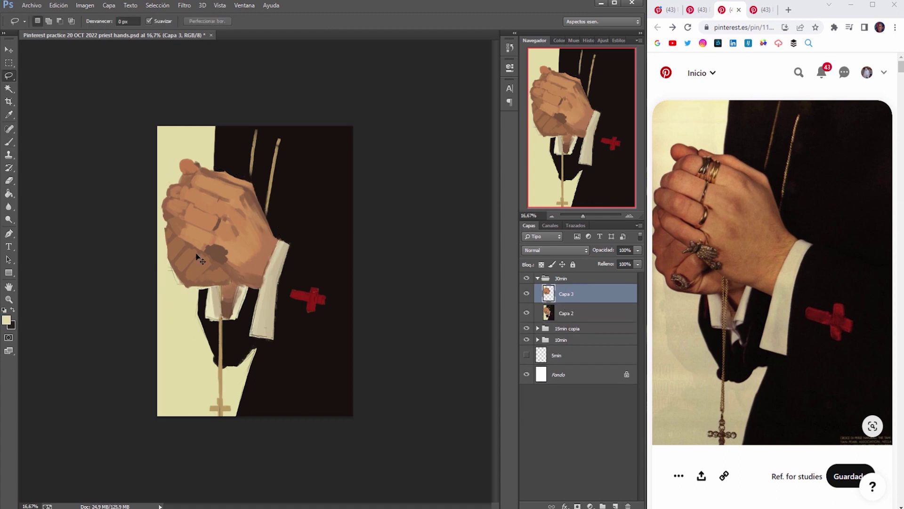
Shift and slightly enlarge the hand with Free Transform
{"action": "key", "text": "Return"}
{"action": "key", "text": "ctrl+t"}
{"action": "left_click_drag", "start_coordinate": [250, 259], "coordinate": [242, 257]}
{"action": "key", "text": "Return"}
{"action": "key", "text": "l"}
{"action": "key", "text": "b"}
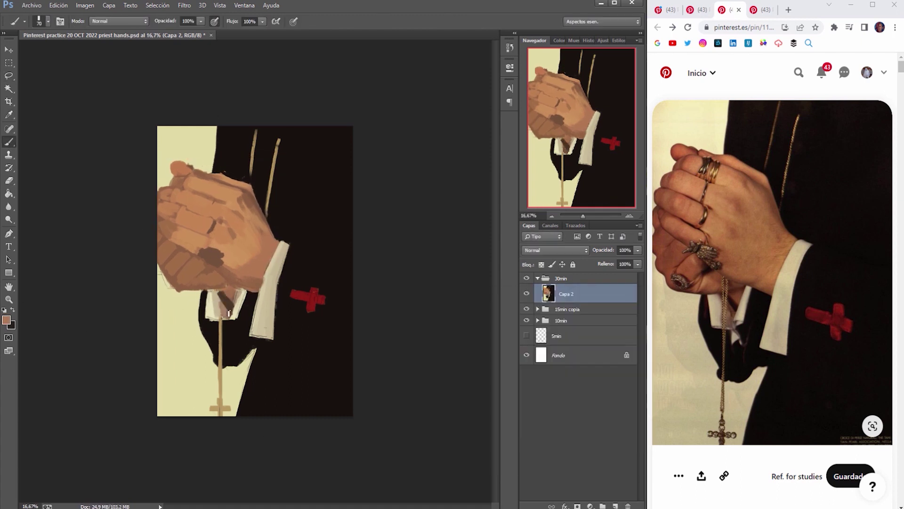
Paint the rosary chain up over the hand and refine the lower sleeve and left cuff
{"action": "left_click_drag", "start_coordinate": [282, 245], "coordinate": [242, 414]}
{"action": "mouse_move", "coordinate": [255, 287]}
{"action": "left_mouse_down"}
{"action": "mouse_move", "coordinate": [231, 325]}
{"action": "mouse_move", "coordinate": [234, 339]}
{"action": "left_mouse_up"}
{"action": "left_click_drag", "start_coordinate": [226, 306], "coordinate": [230, 329]}
{"action": "left_click", "coordinate": [169, 281], "text": "alt"}
{"action": "key", "text": "bracketleft"}
{"action": "key", "text": "bracketleft"}
{"action": "key", "text": "bracketleft"}
Thin both gold chain lines with sampled brown and repaint the cross a darker red
{"action": "left_click", "coordinate": [252, 137], "text": "alt"}
{"action": "left_click_drag", "start_coordinate": [253, 131], "coordinate": [249, 179]}
{"action": "left_click_drag", "start_coordinate": [276, 142], "coordinate": [267, 212]}
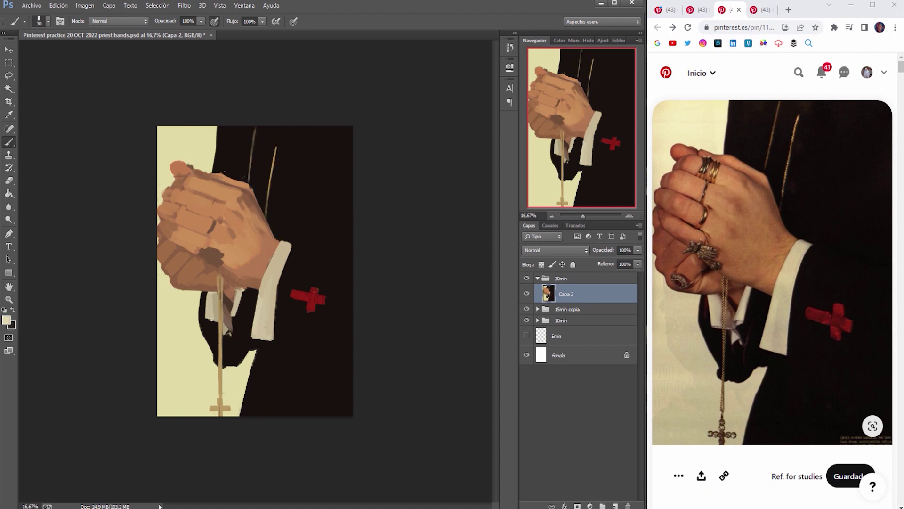
{"action": "key", "text": "bracketright"}
{"action": "key", "text": "bracketright"}
{"action": "key", "text": "bracketright"}
{"action": "left_click", "coordinate": [309, 299], "text": "alt"}
{"action": "left_click_drag", "start_coordinate": [295, 293], "coordinate": [315, 302]}
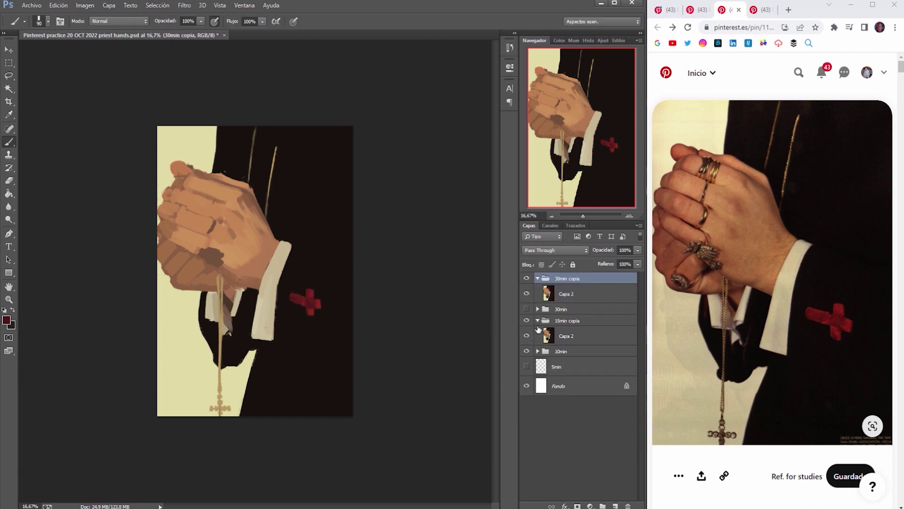
Merge the painting layers and cover the dark spot and top edge of the hands with skin tone
{"action": "key", "text": "ctrl+e"}
{"action": "key", "text": "bracketright"}
{"action": "key", "text": "bracketright"}
{"action": "key", "text": "bracketright"}
{"action": "left_click", "coordinate": [219, 396], "text": "alt"}
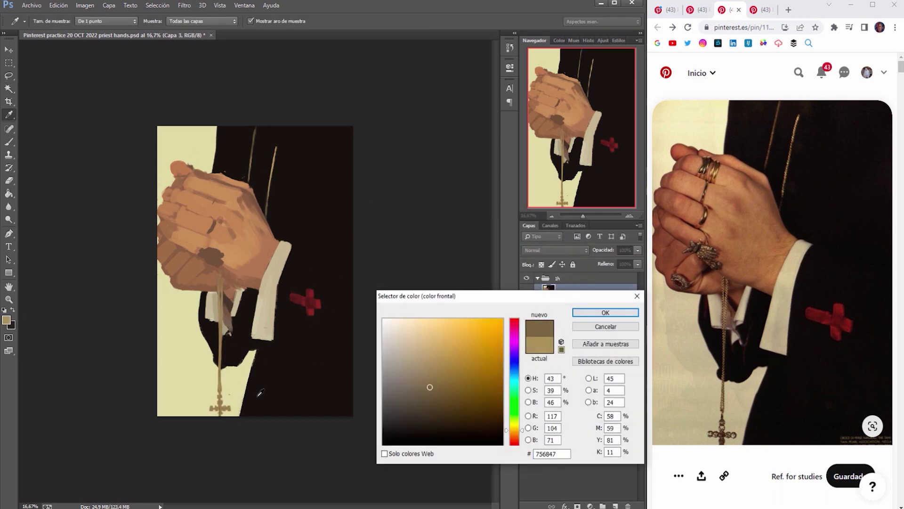
{"action": "left_click", "coordinate": [249, 235], "text": "alt"}
{"action": "mouse_move", "coordinate": [207, 266]}
{"action": "left_mouse_down"}
{"action": "mouse_move", "coordinate": [236, 256]}
{"action": "mouse_move", "coordinate": [267, 273]}
{"action": "left_mouse_up"}
{"action": "key", "text": "bracketleft"}
{"action": "key", "text": "bracketleft"}
{"action": "key", "text": "bracketleft"}
{"action": "left_click_drag", "start_coordinate": [247, 180], "coordinate": [218, 174]}
Zoom in and re-shade the thumb tip, knuckles, fingers and lower palm near the rosary
{"action": "key", "text": "bracketleft"}
{"action": "key", "text": "bracketleft"}
{"action": "key", "text": "bracketleft"}
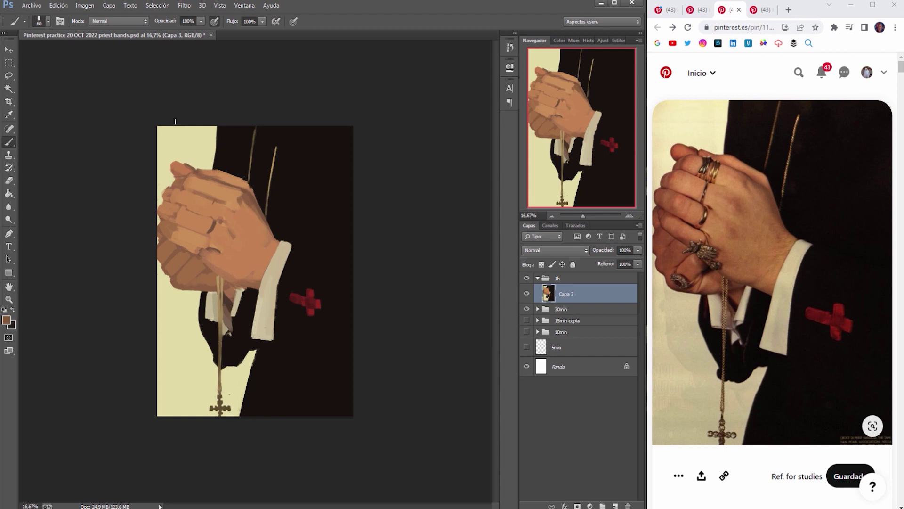
{"action": "key", "text": "bracketleft"}
{"action": "key", "text": "ctrl+plus"}
{"action": "left_click_drag", "start_coordinate": [163, 125], "coordinate": [142, 129]}
{"action": "left_click_drag", "start_coordinate": [194, 200], "coordinate": [185, 214]}
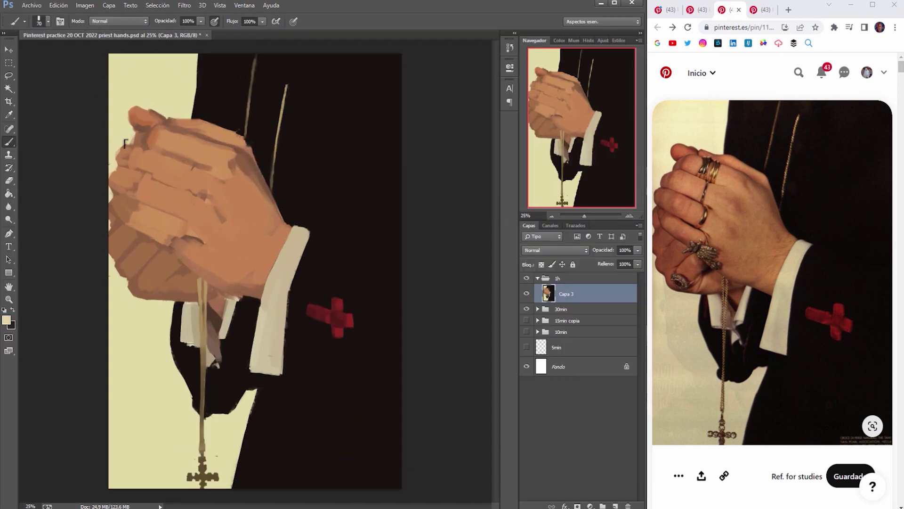
{"action": "mouse_move", "coordinate": [127, 141]}
{"action": "left_mouse_down"}
{"action": "mouse_move", "coordinate": [126, 209]}
{"action": "mouse_move", "coordinate": [170, 240]}
{"action": "mouse_move", "coordinate": [193, 208]}
{"action": "mouse_move", "coordinate": [268, 193]}
{"action": "mouse_move", "coordinate": [236, 151]}
{"action": "mouse_move", "coordinate": [207, 135]}
{"action": "left_mouse_up"}
{"action": "key", "text": "bracketleft"}
{"action": "key", "text": "bracketleft"}
{"action": "mouse_move", "coordinate": [187, 283]}
{"action": "left_mouse_down"}
{"action": "mouse_move", "coordinate": [164, 287]}
{"action": "mouse_move", "coordinate": [141, 257]}
{"action": "mouse_move", "coordinate": [242, 286]}
{"action": "left_mouse_up"}
On a new layer, paint a dark rosary shape on the palm and a dark ring on a finger
{"action": "left_click", "coordinate": [174, 273], "text": "alt"}
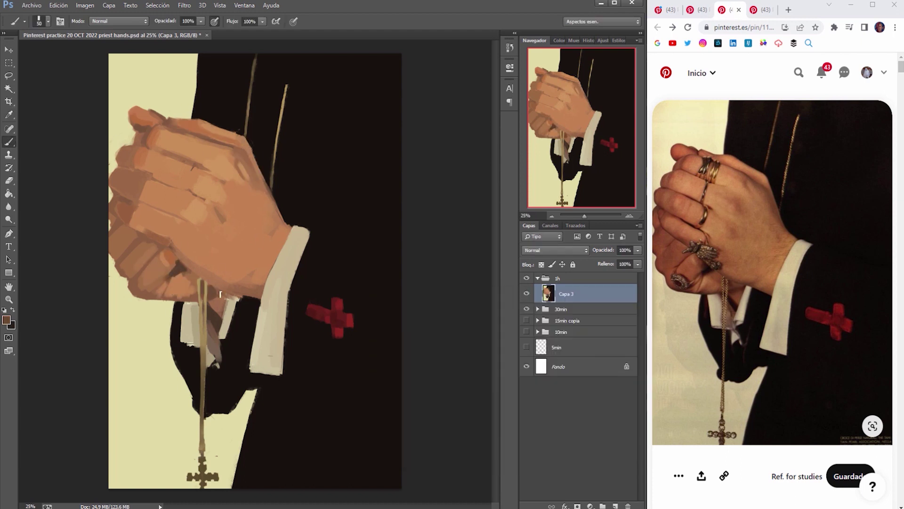
{"action": "key", "text": "Return"}
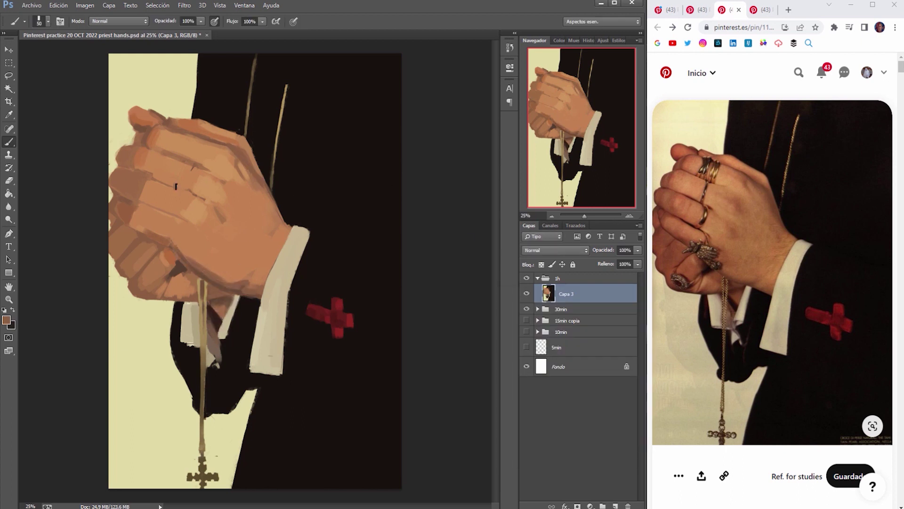
{"action": "left_click", "coordinate": [236, 158], "text": "alt"}
{"action": "key", "text": "ctrl+shift+alt+n"}
{"action": "left_click_drag", "start_coordinate": [162, 235], "coordinate": [189, 254]}
{"action": "left_click_drag", "start_coordinate": [190, 193], "coordinate": [183, 217]}
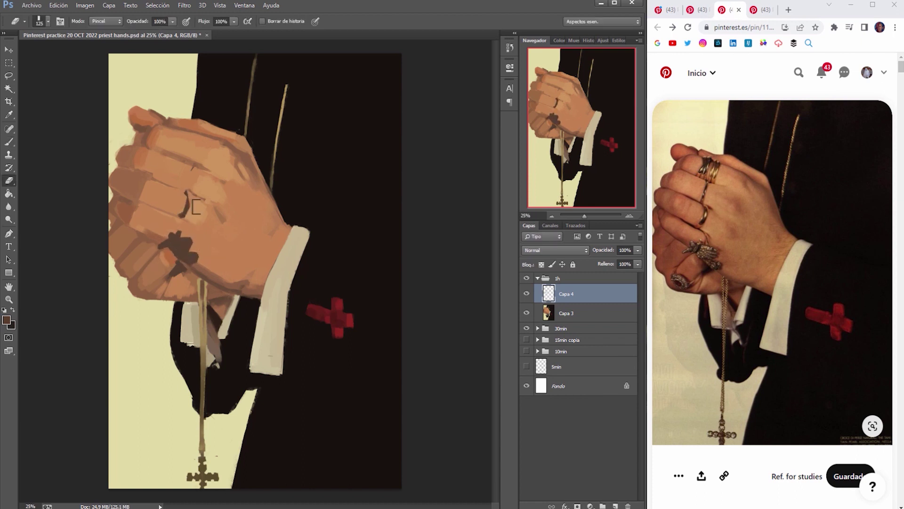
Paint dark ring bands across the fingers, then cancel a Hue/Saturation attempt on the hand layer
{"action": "key", "text": "e"}
{"action": "key", "text": "b"}
{"action": "mouse_move", "coordinate": [172, 129]}
{"action": "left_mouse_down"}
{"action": "mouse_move", "coordinate": [169, 158]}
{"action": "mouse_move", "coordinate": [183, 159]}
{"action": "mouse_move", "coordinate": [189, 193]}
{"action": "left_mouse_up"}
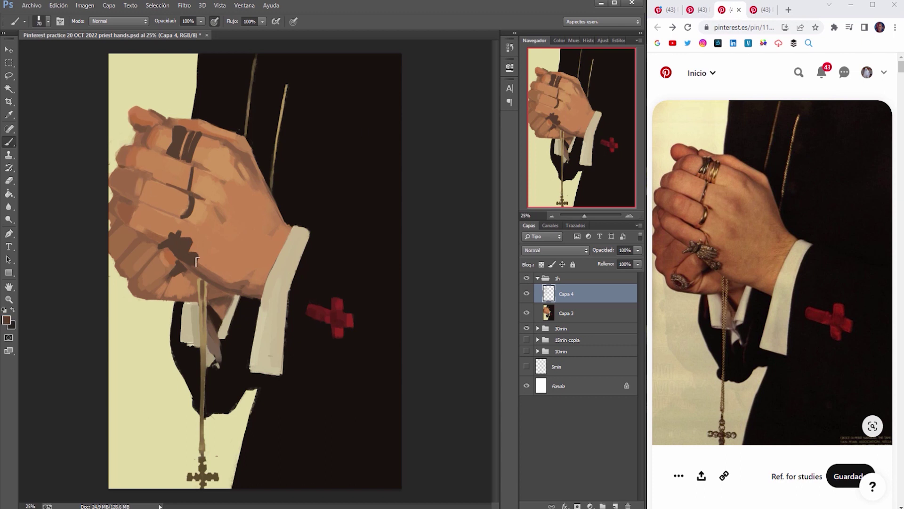
{"action": "key", "text": "w"}
{"action": "left_click", "coordinate": [566, 312]}
{"action": "key", "text": "ctrl+u"}
{"action": "key", "text": "Escape"}
{"action": "key", "text": "ctrl+z"}
Try an orange fill over the hand selection and undo it
{"action": "key", "text": "b"}
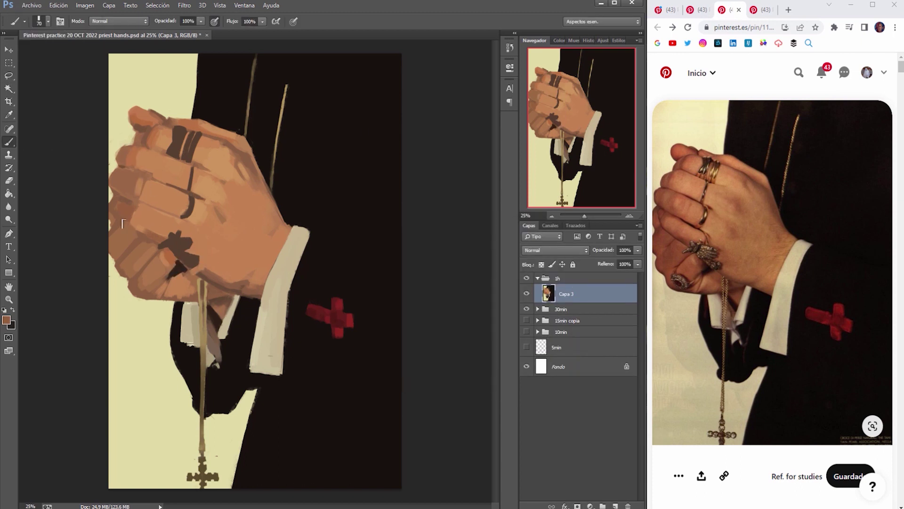
{"action": "key", "text": "g"}
{"action": "key", "text": "ctrl+shift+z"}
{"action": "key", "text": "ctrl+shift+z"}
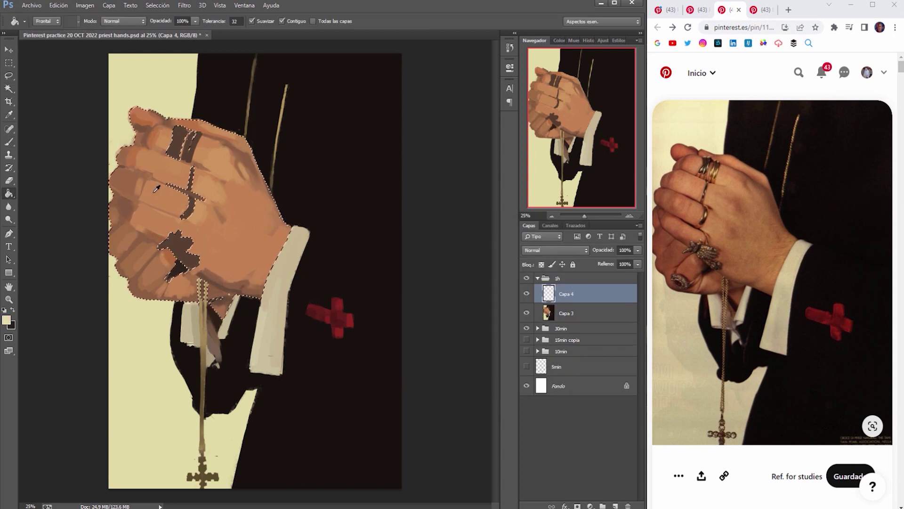
{"action": "key", "text": "ctrl+shift+z"}
{"action": "key", "text": "ctrl+z"}
{"action": "key", "text": "ctrl+z"}
{"action": "key", "text": "ctrl+z"}
{"action": "key", "text": "b"}
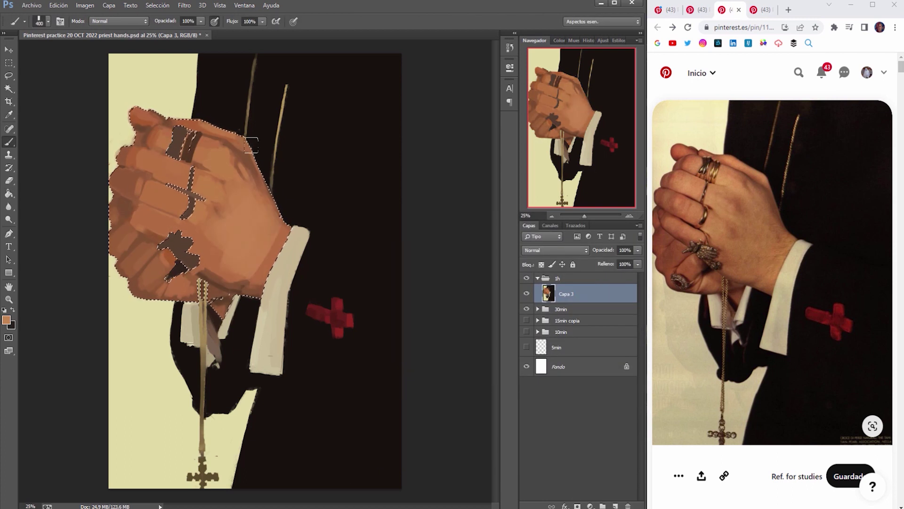
Deselect and soften the knuckles, ring shapes and skin tones across the hand
{"action": "key", "text": "ctrl+d"}
{"action": "left_click_drag", "start_coordinate": [239, 201], "coordinate": [278, 264]}
{"action": "left_click_drag", "start_coordinate": [179, 245], "coordinate": [170, 188]}
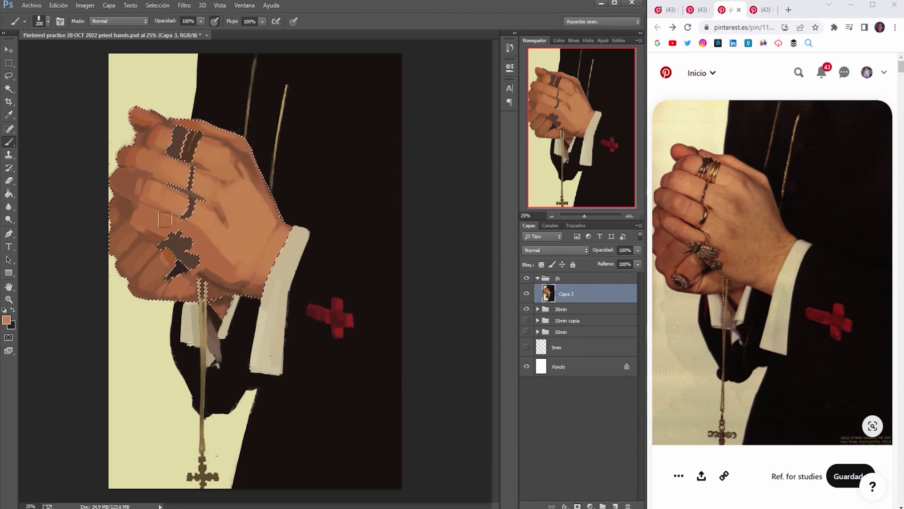
{"action": "left_click_drag", "start_coordinate": [184, 141], "coordinate": [167, 186]}
Magic Wand-select the dark ring shapes and chain lines, then choose a gold paint colour
{"action": "key", "text": "w"}
{"action": "left_click", "coordinate": [186, 142]}
{"action": "left_click", "coordinate": [205, 362], "text": "shift"}
{"action": "key", "text": "i"}
{"action": "left_click", "coordinate": [6, 320]}
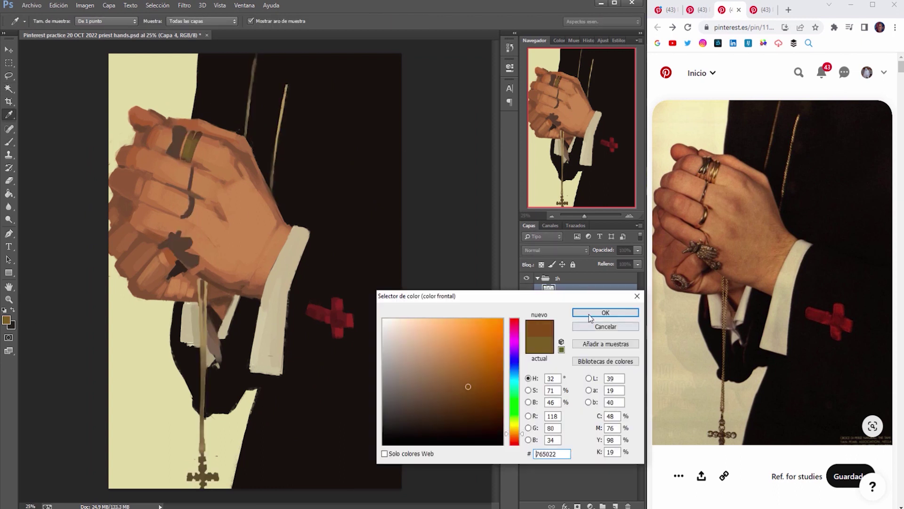
Paint dark shading on the upper and lower gold rings on Capa 4
{"action": "key", "text": "Return"}
{"action": "key", "text": "b"}
{"action": "left_click_drag", "start_coordinate": [193, 133], "coordinate": [189, 143]}
{"action": "left_click_drag", "start_coordinate": [192, 200], "coordinate": [188, 219]}
{"action": "left_click_drag", "start_coordinate": [189, 140], "coordinate": [192, 160]}
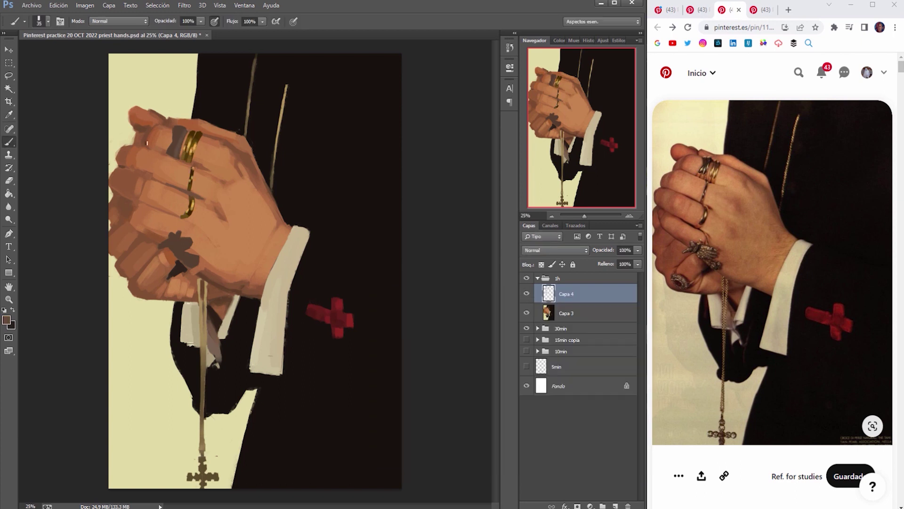
{"action": "left_click_drag", "start_coordinate": [186, 127], "coordinate": [181, 139]}
Add grey silver highlights and brown strokes on the rings, and turn the chain gold-tan
{"action": "left_click", "coordinate": [6, 320]}
{"action": "key", "text": "Return"}
{"action": "left_click_drag", "start_coordinate": [181, 258], "coordinate": [162, 240]}
{"action": "left_click", "coordinate": [192, 243], "text": "alt"}
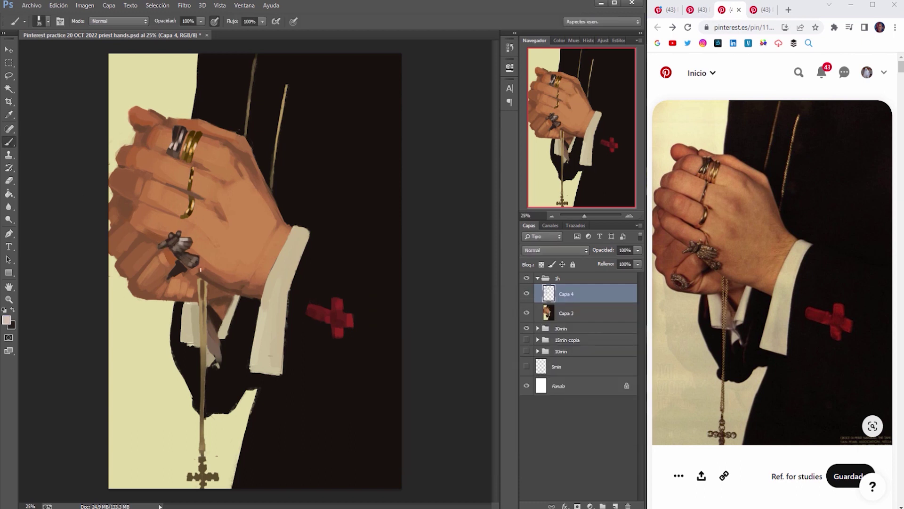
{"action": "key", "text": "bracketleft"}
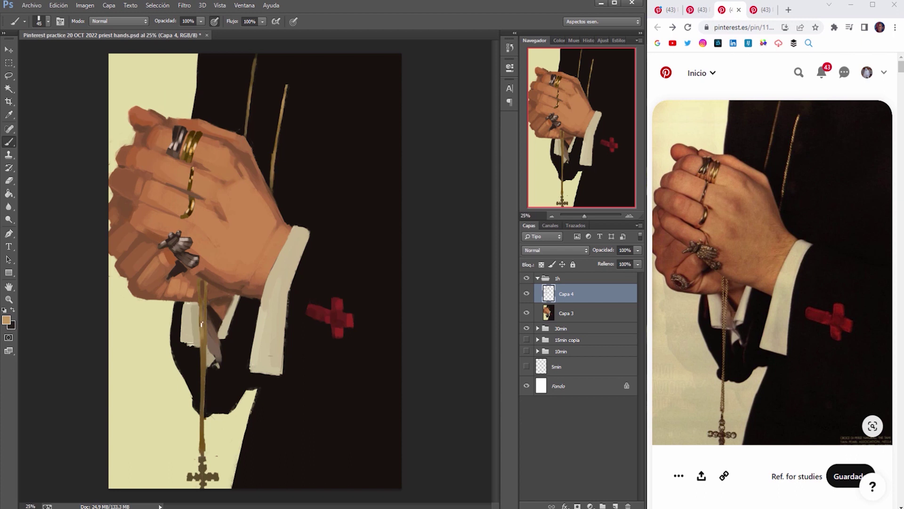
{"action": "left_click", "coordinate": [200, 144], "text": "alt"}
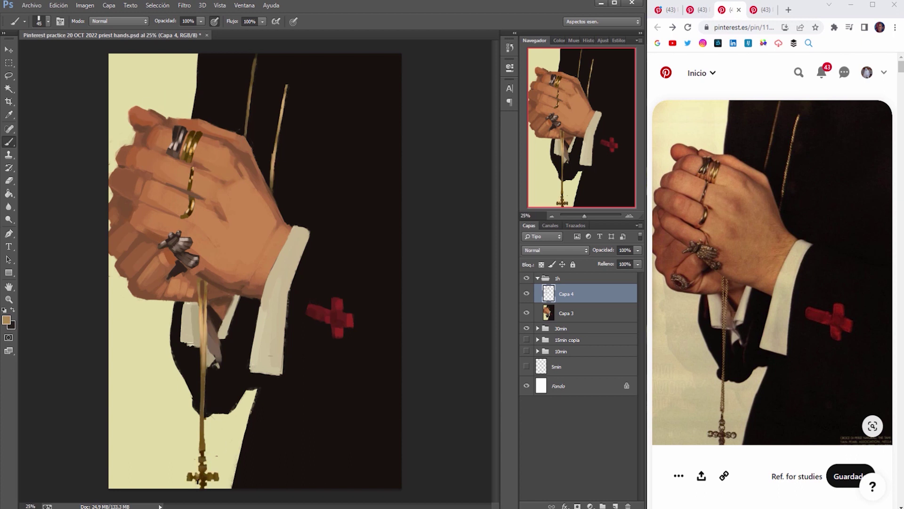
Show the 1h group, hide the 30min group, and erase the stray white mark
{"action": "left_click", "coordinate": [527, 278]}
{"action": "left_click", "coordinate": [527, 293], "text": "alt"}
{"action": "key", "text": "e"}
{"action": "left_click", "coordinate": [527, 293], "text": "alt"}
{"action": "left_click", "coordinate": [567, 313]}
{"action": "key", "text": "b"}
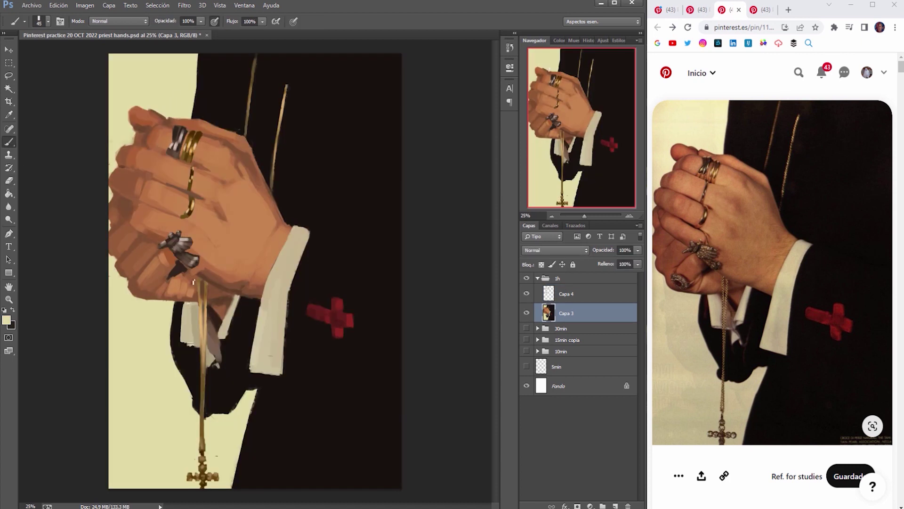
{"action": "key", "text": "ctrl+u"}
{"action": "key", "text": "Escape"}
Brighten the white shirt cuff with cream paint
{"action": "left_click", "coordinate": [374, 258], "text": "alt"}
{"action": "key", "text": "ctrl+plus"}
{"action": "key", "text": "ctrl+minus"}
{"action": "key", "text": "bracketleft"}
{"action": "key", "text": "bracketleft"}
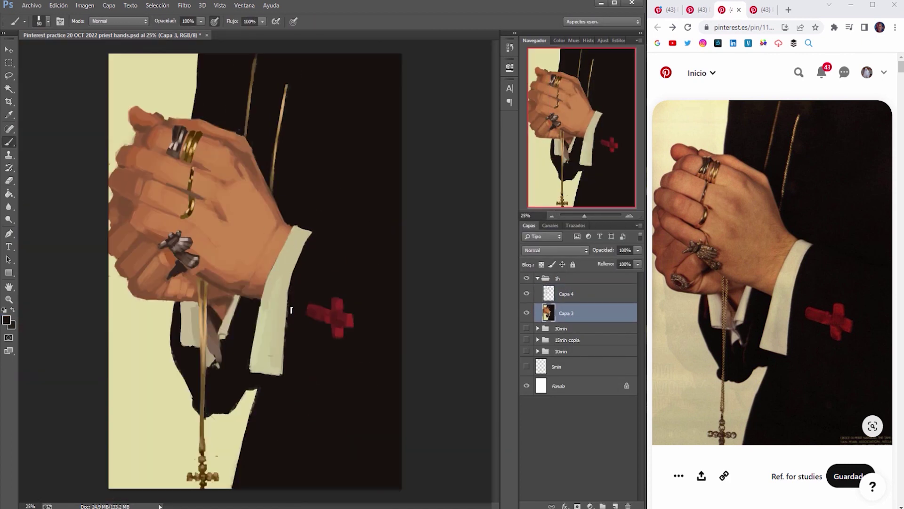
{"action": "left_click", "coordinate": [281, 286], "text": "alt"}
{"action": "left_click_drag", "start_coordinate": [295, 239], "coordinate": [276, 364]}
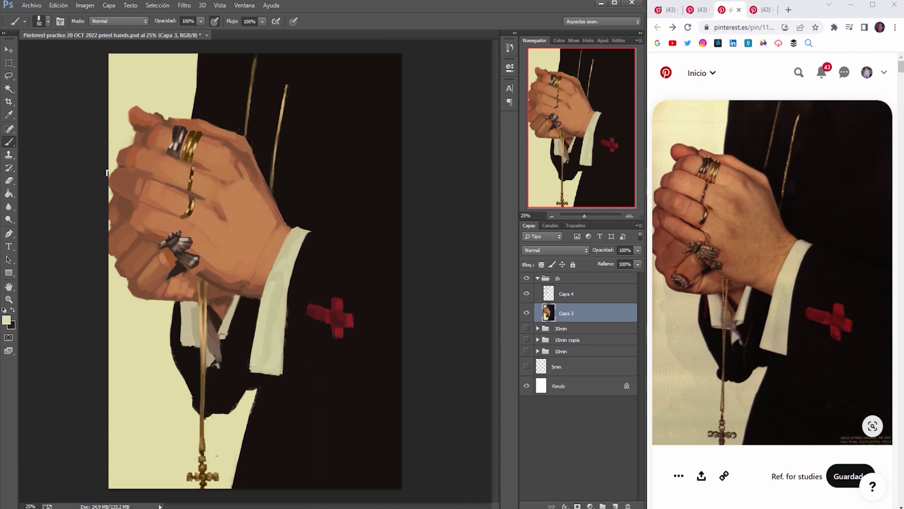
{"action": "key", "text": "ctrl+minus"}
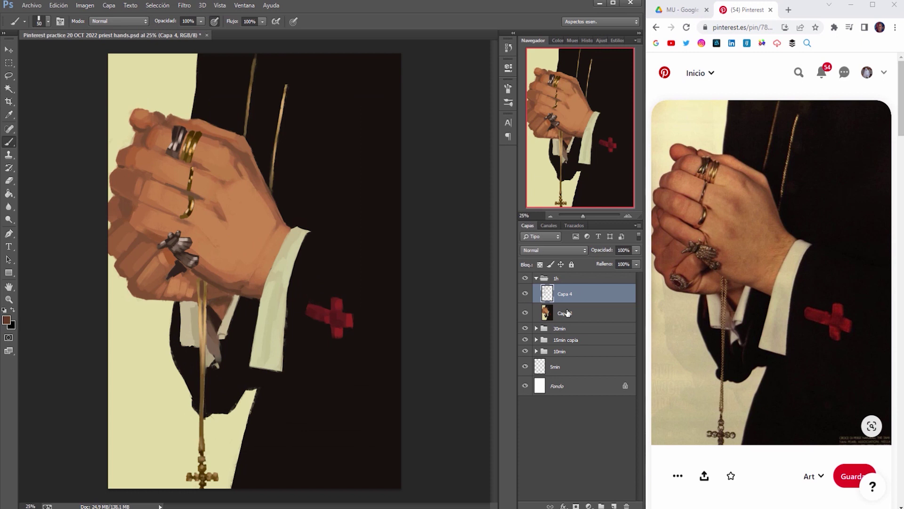
On Capa 3, freehand-select the dark suit area next to the cuff
{"action": "left_click", "coordinate": [568, 312]}
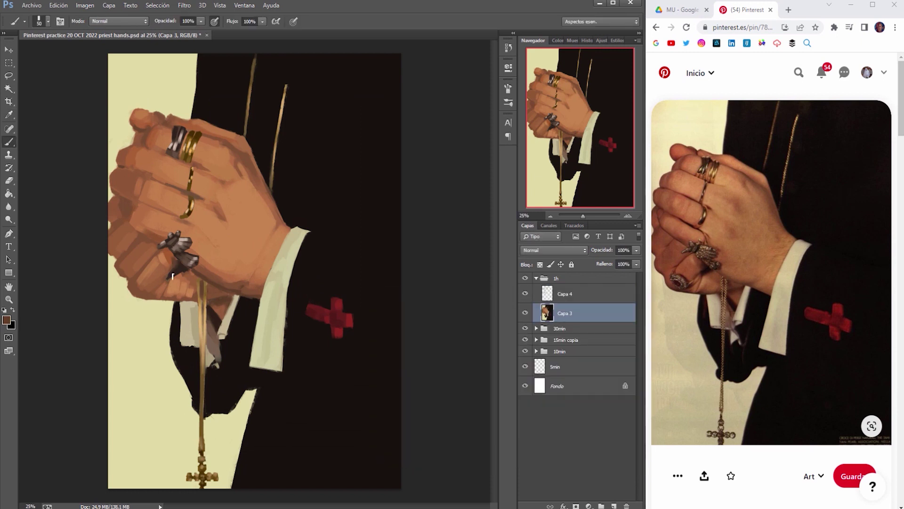
{"action": "key", "text": "l"}
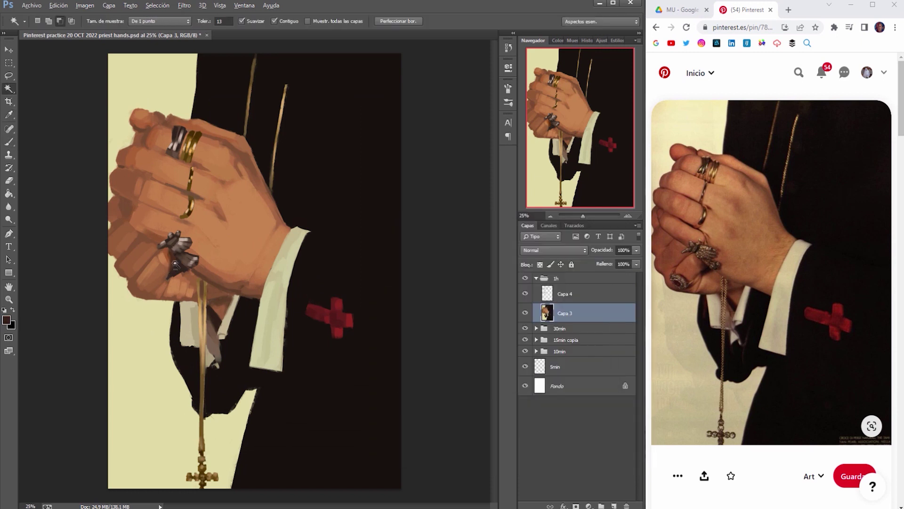
{"action": "left_click_drag", "start_coordinate": [172, 301], "coordinate": [207, 335]}
{"action": "key", "text": "b"}
{"action": "key", "text": "ctrl+shift+i"}
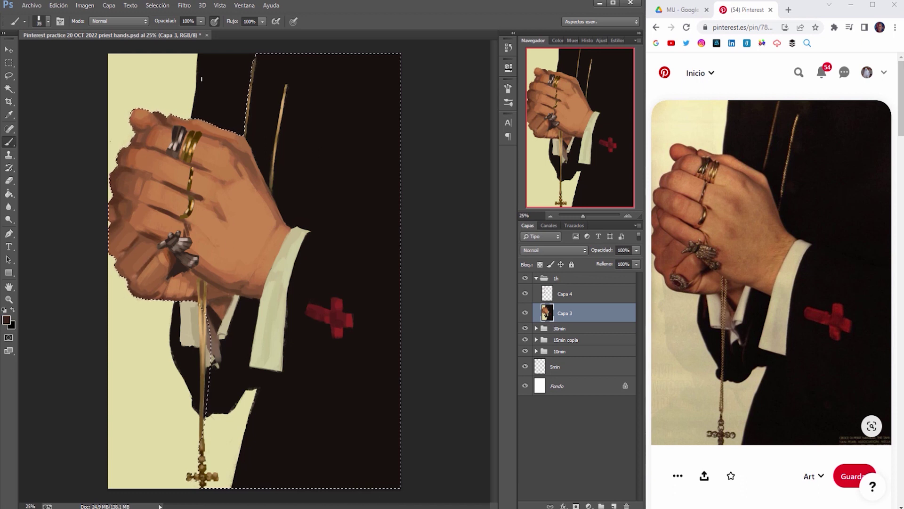
Paint a dark ring on the lowest fingertip on Capa 4, keeping its grey band
{"action": "key", "text": "alt+bracketright"}
{"action": "left_click_drag", "start_coordinate": [141, 285], "coordinate": [146, 288]}
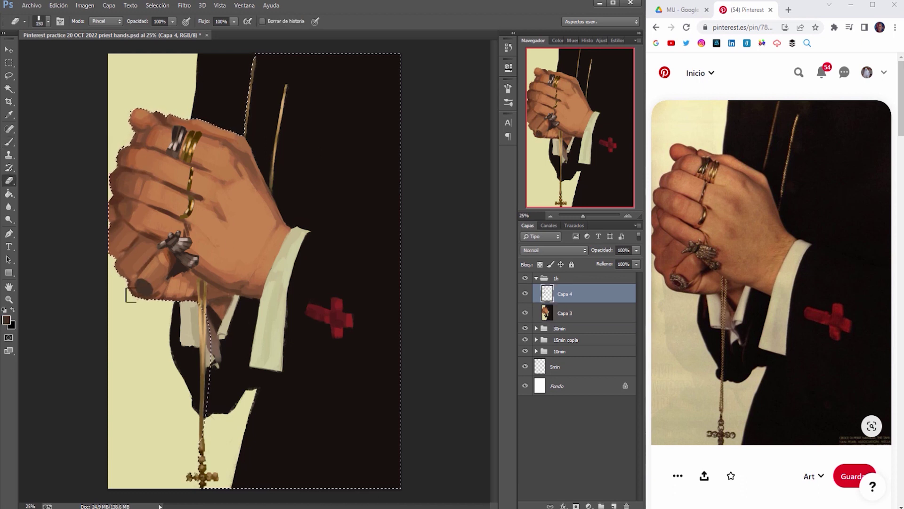
{"action": "left_click", "coordinate": [146, 363], "text": "alt"}
{"action": "key", "text": "ctrl+z"}
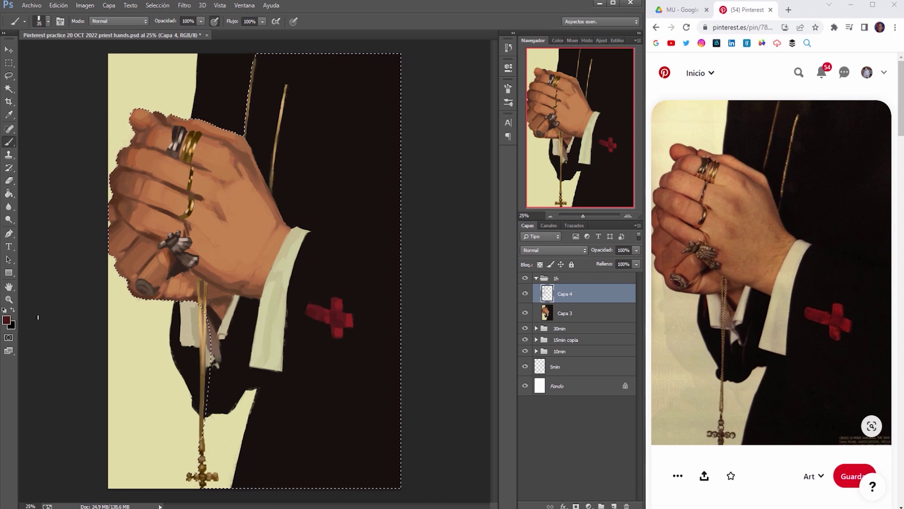
{"action": "key", "text": "alt+bracketleft"}
{"action": "key", "text": "alt+bracketright"}
{"action": "key", "text": "alt+bracketleft"}
{"action": "key", "text": "alt+bracketright"}
{"action": "key", "text": "bracketleft"}
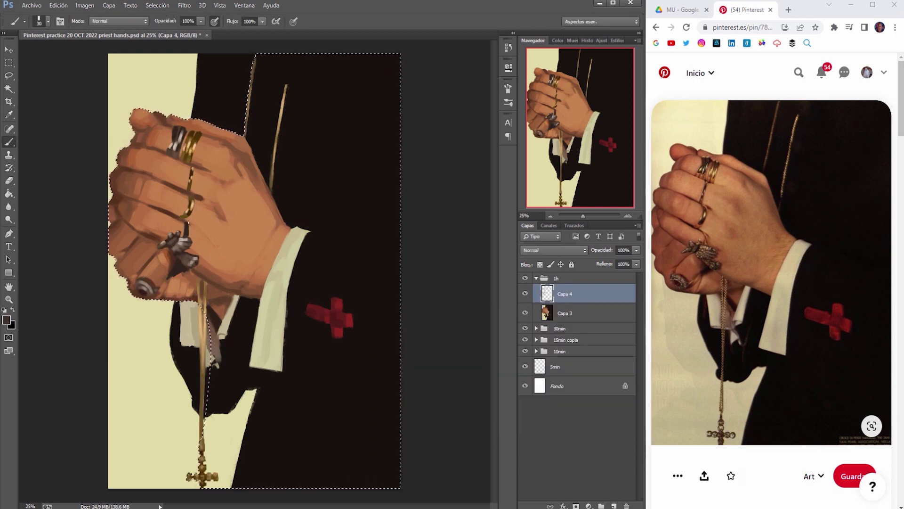
Deselect and stroke faint tones over the cream background with a large brush
{"action": "key", "text": "l"}
{"action": "key", "text": "ctrl+d"}
{"action": "key", "text": "ctrl+plus"}
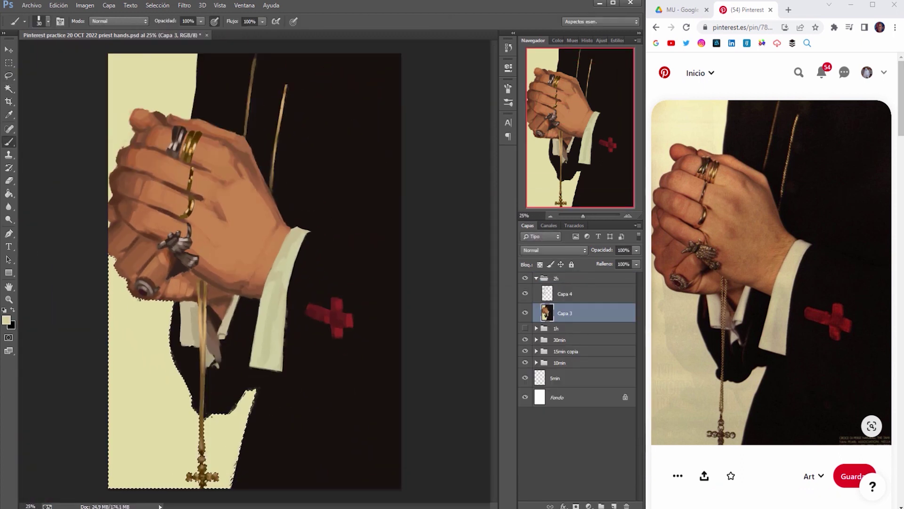
{"action": "key", "text": "bracketright"}
{"action": "key", "text": "bracketright"}
{"action": "key", "text": "bracketright"}
{"action": "left_click_drag", "start_coordinate": [141, 447], "coordinate": [138, 311]}
{"action": "key", "text": "bracketleft"}
{"action": "key", "text": "bracketleft"}
{"action": "key", "text": "bracketleft"}
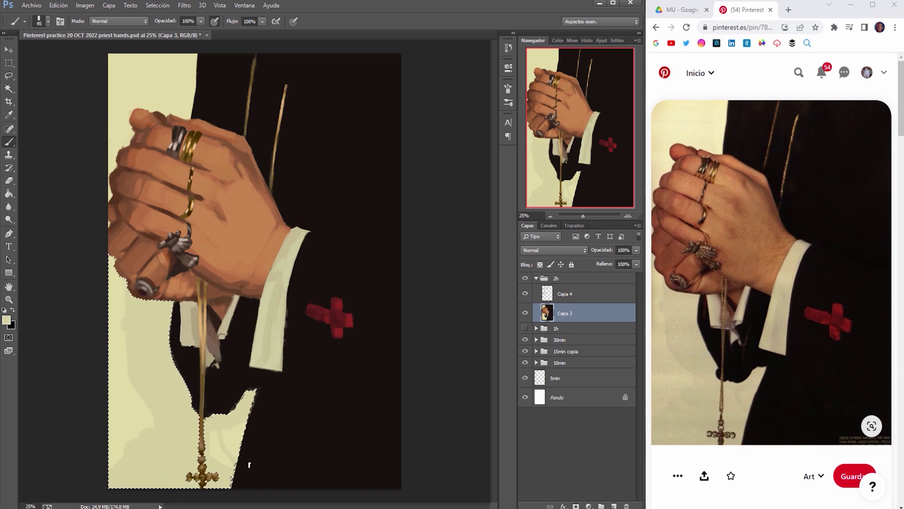
Try a gradient layer over the background, then delete it
{"action": "key", "text": "ctrl+shift+alt+n"}
{"action": "key", "text": "g"}
{"action": "left_click_drag", "start_coordinate": [151, 471], "coordinate": [151, 330]}
{"action": "left_click", "coordinate": [526, 313]}
{"action": "key", "text": "ctrl+d"}
{"action": "key", "text": "Delete"}
{"action": "key", "text": "b"}
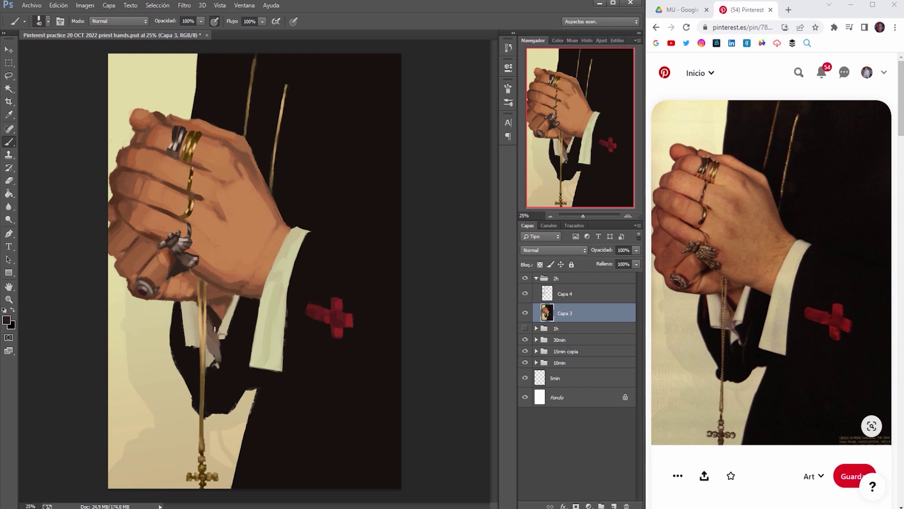
Select the hand by its skin colour and fill it with a redder skin tone
{"action": "left_click", "coordinate": [219, 250], "text": "alt"}
{"action": "key", "text": "bracketright"}
{"action": "key", "text": "bracketright"}
{"action": "key", "text": "bracketright"}
{"action": "left_click", "coordinate": [202, 246], "text": "alt"}
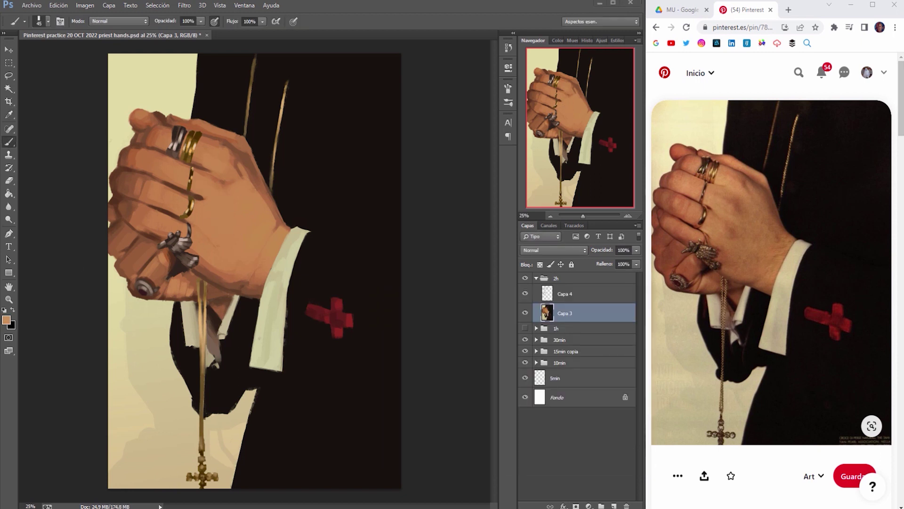
{"action": "left_click", "coordinate": [8, 90]}
{"action": "left_click", "coordinate": [156, 222]}
{"action": "key", "text": "g"}
{"action": "left_click", "coordinate": [187, 261], "text": "alt"}
Set the tint layer to Multiply, merge it into the hand, and deselect
{"action": "key", "text": "ctrl+shift+alt+n"}
{"action": "left_click", "coordinate": [188, 260]}
{"action": "key", "text": "shift+alt+m"}
{"action": "key", "text": "e"}
{"action": "key", "text": "ctrl+e"}
{"action": "key", "text": "ctrl+d"}
Sample the near-black suit colour and paint over the light patch beside the cuff
{"action": "key", "text": "b"}
{"action": "left_click", "coordinate": [213, 411], "text": "alt"}
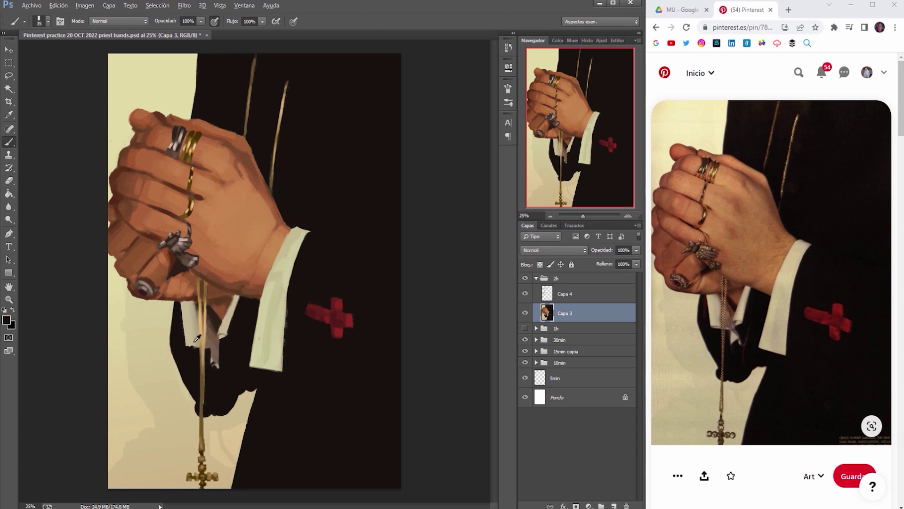
{"action": "left_click", "coordinate": [214, 372], "text": "alt"}
{"action": "left_click_drag", "start_coordinate": [215, 370], "coordinate": [215, 351]}
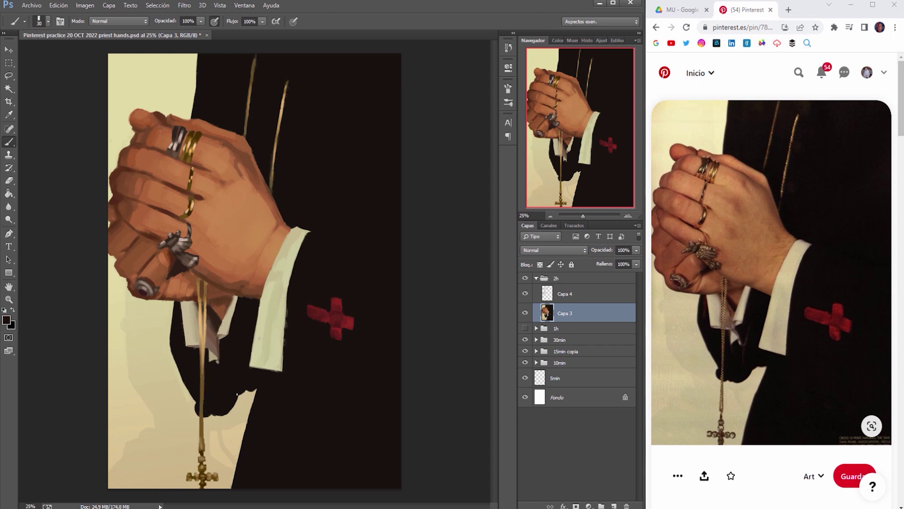
Toggle the rings layer on and off to compare, then work on the base painting layer
{"action": "key", "text": "e"}
{"action": "left_click", "coordinate": [525, 294]}
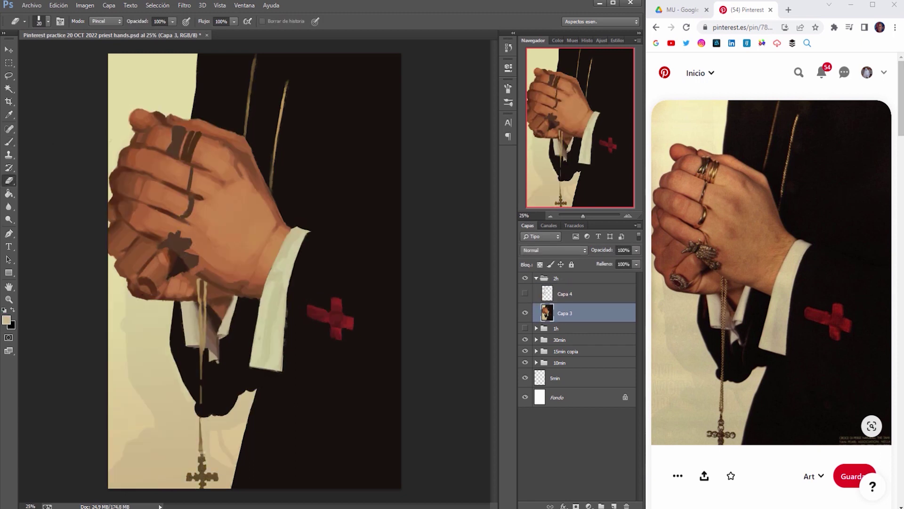
{"action": "left_click", "coordinate": [525, 294]}
{"action": "left_click", "coordinate": [565, 293]}
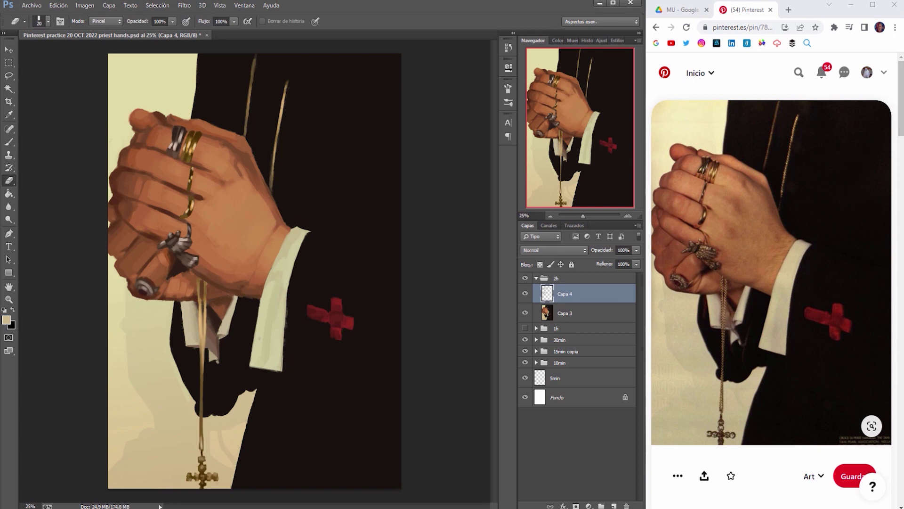
{"action": "left_click", "coordinate": [525, 293]}
{"action": "key", "text": "b"}
{"action": "left_click", "coordinate": [547, 313]}
Paint over the chain below the hands, then sample dark brown and skin shades
{"action": "key", "text": "bracketright"}
{"action": "key", "text": "bracketright"}
{"action": "left_click_drag", "start_coordinate": [217, 296], "coordinate": [203, 344]}
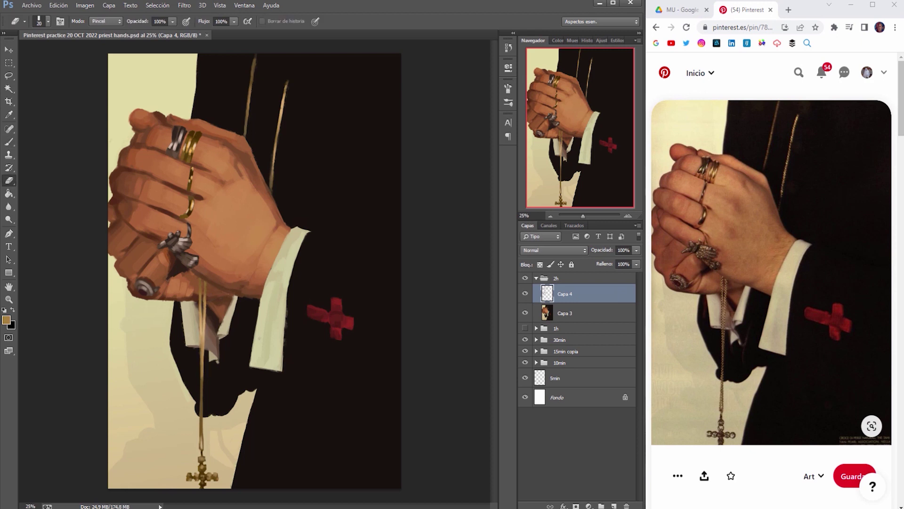
{"action": "key", "text": "bracketright"}
{"action": "key", "text": "bracketright"}
{"action": "left_click", "coordinate": [163, 302], "text": "alt"}
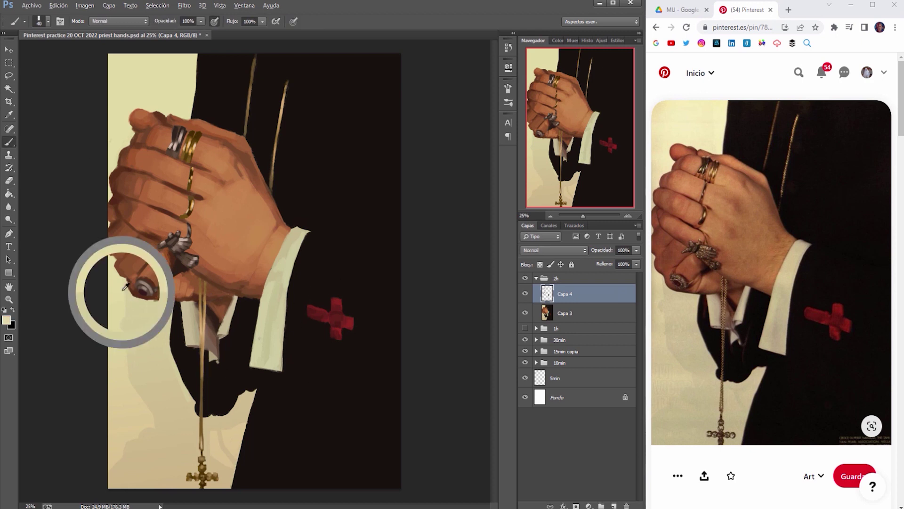
{"action": "key", "text": "bracketright"}
{"action": "key", "text": "bracketright"}
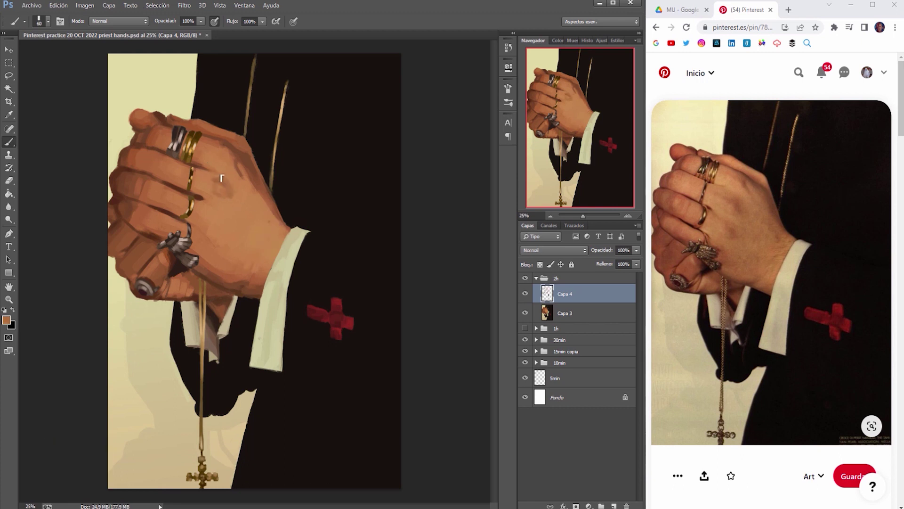
{"action": "left_click", "coordinate": [222, 216], "text": "alt"}
Undo and redo the strokes near the rings, then add a new empty layer
{"action": "key", "text": "l"}
{"action": "key", "text": "ctrl+z"}
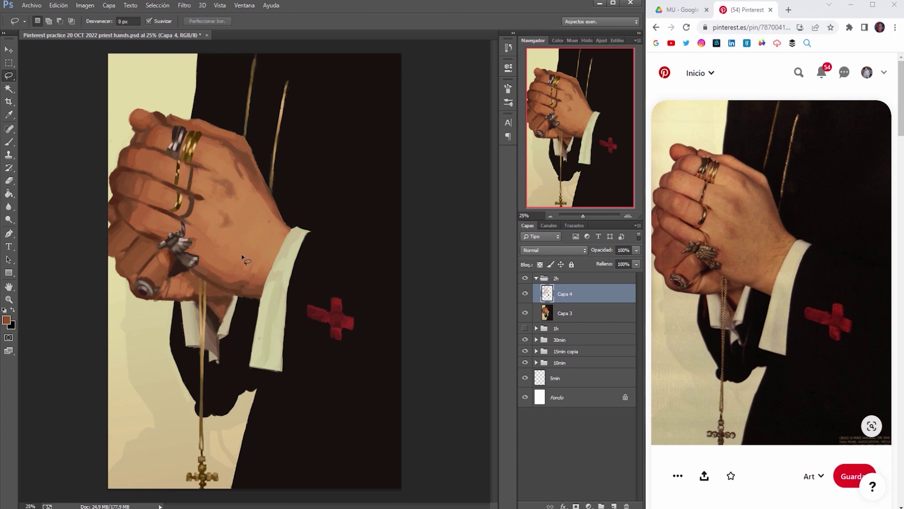
{"action": "key", "text": "ctrl+z"}
{"action": "key", "text": "b"}
{"action": "key", "text": "alt+bracketleft"}
{"action": "left_click", "coordinate": [191, 176], "text": "alt"}
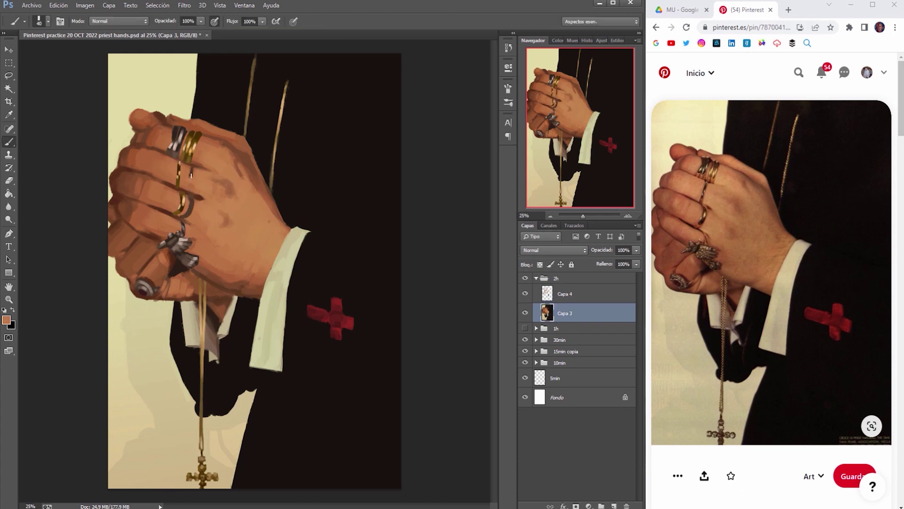
{"action": "key", "text": "ctrl+shift+alt+n"}
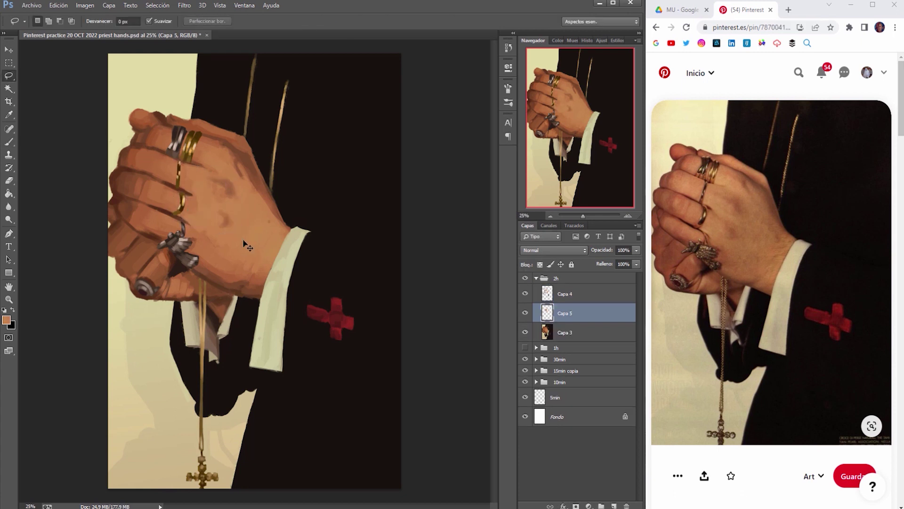
Select all the rings and chain pixels and copy them onto a new layer
{"action": "left_click", "coordinate": [547, 293], "text": "ctrl"}
{"action": "left_click", "coordinate": [565, 293]}
{"action": "key", "text": "l"}
{"action": "left_click", "coordinate": [525, 313]}
{"action": "key", "text": "Delete"}
{"action": "key", "text": "ctrl+d"}
Erase leftover chain remnants and remove the old rings layer
{"action": "key", "text": "ctrl+bracketleft"}
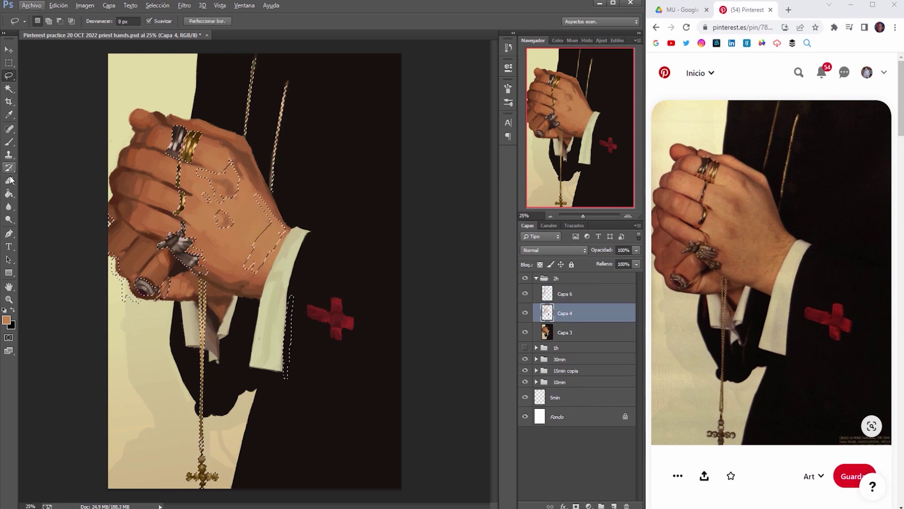
{"action": "key", "text": "e"}
{"action": "left_click_drag", "start_coordinate": [202, 226], "coordinate": [202, 429]}
{"action": "left_click_drag", "start_coordinate": [203, 283], "coordinate": [202, 304]}
{"action": "key", "text": "Delete"}
{"action": "key", "text": "b"}
Touch up the base painting, recheck the rings layer, and sample the cream background colours
{"action": "left_click_drag", "start_coordinate": [525, 328], "coordinate": [526, 281]}
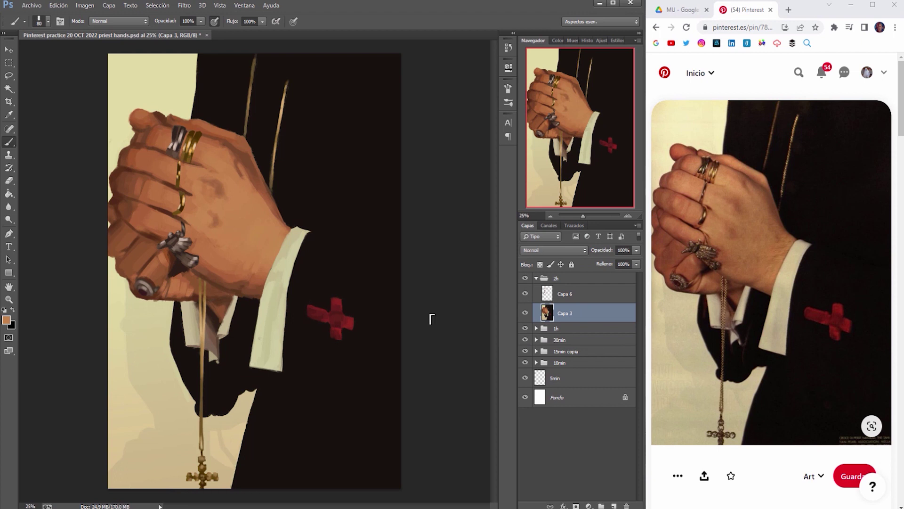
{"action": "left_click", "coordinate": [525, 294]}
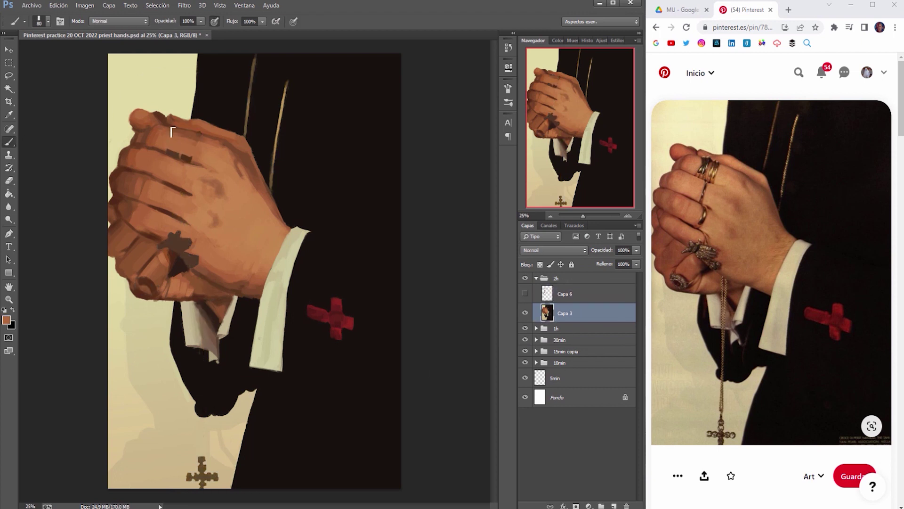
{"action": "left_click", "coordinate": [550, 296]}
{"action": "left_click", "coordinate": [142, 101], "text": "ctrl"}
{"action": "left_click", "coordinate": [153, 111], "text": "alt"}
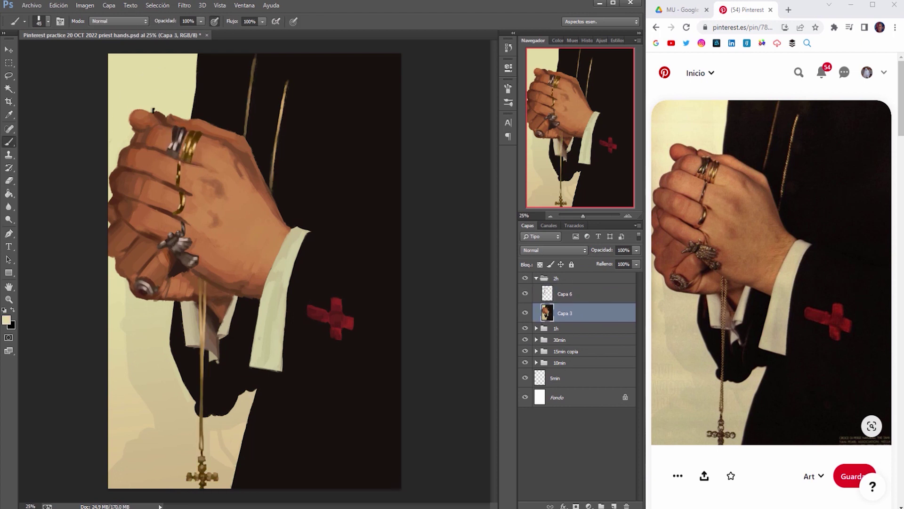
{"action": "left_click", "coordinate": [230, 295], "text": "alt"}
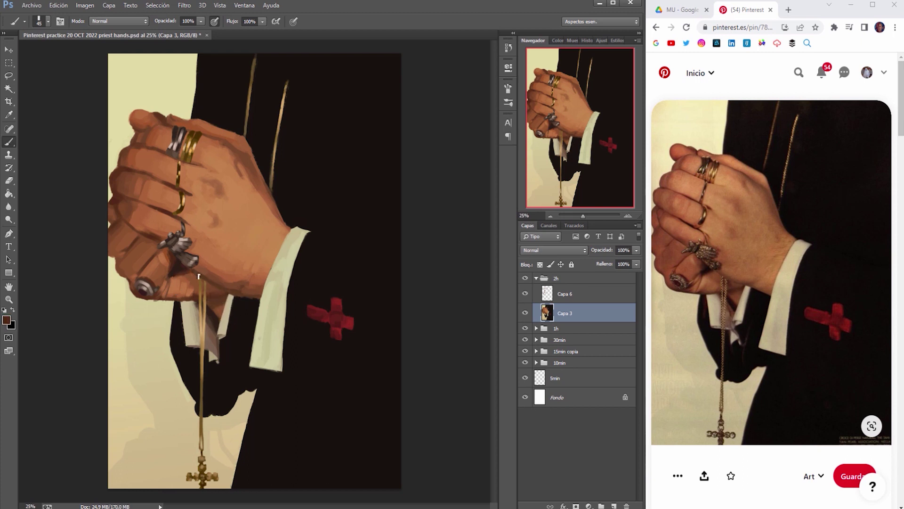
Pick a dark colour and save the painting with Ctrl+S
{"action": "left_click", "coordinate": [207, 85], "text": "alt"}
{"action": "key", "text": "l"}
{"action": "key", "text": "ctrl+s"}
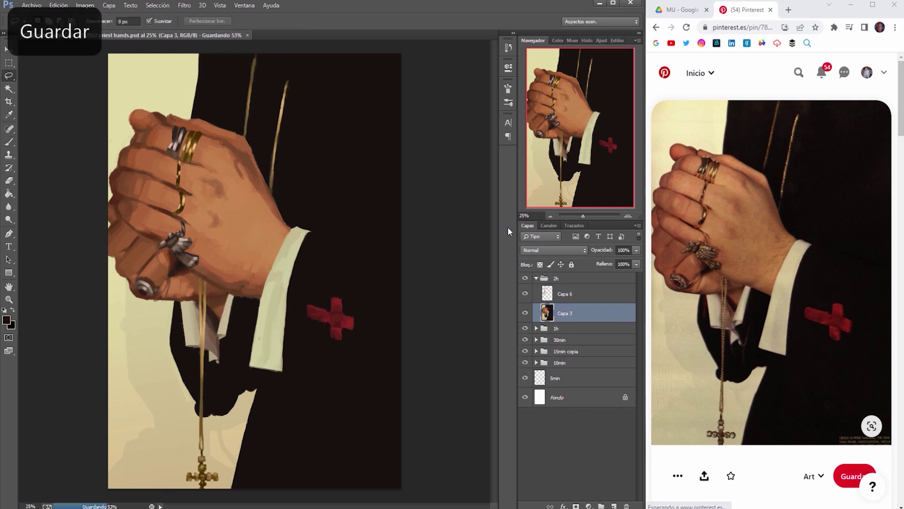
{"action": "key", "text": "b"}
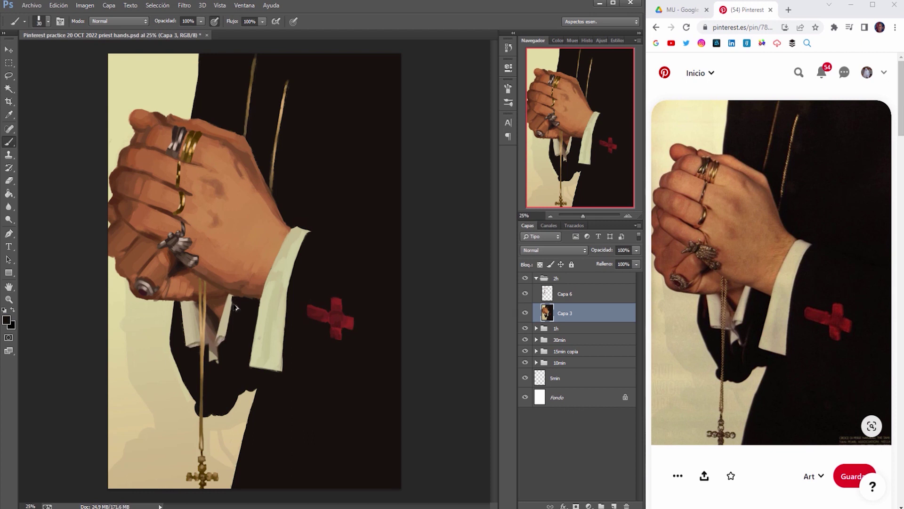
{"action": "left_click", "coordinate": [219, 457], "text": "alt"}
Shrink the brush and sample a dark brown from the chain for touch-ups
{"action": "key", "text": "alt+]"}
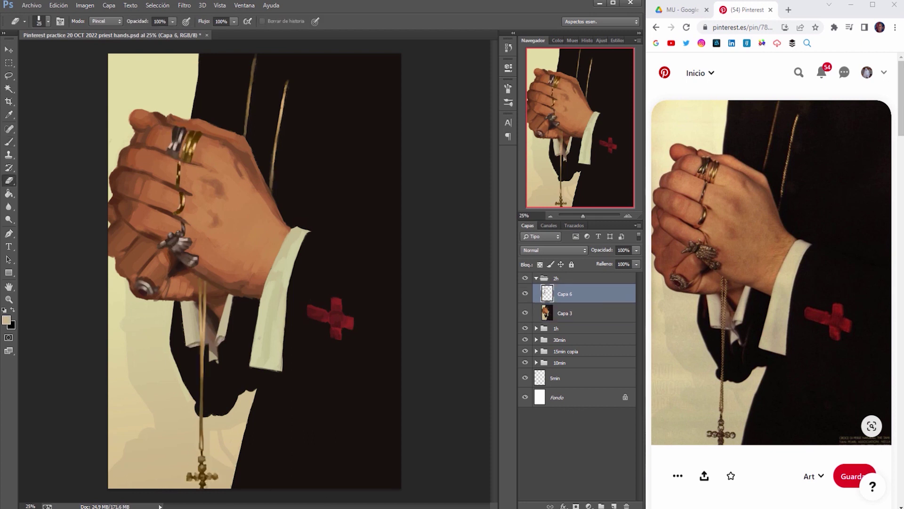
{"action": "key", "text": "e"}
{"action": "key", "text": "b"}
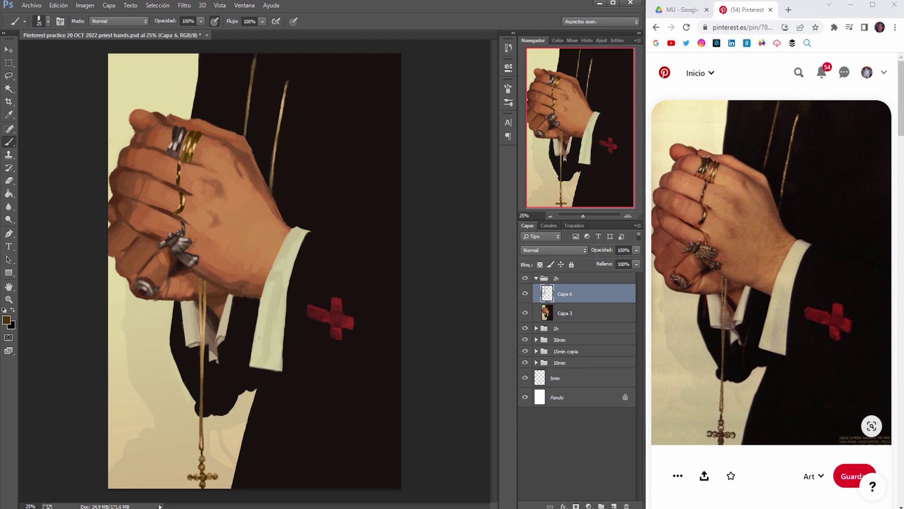
{"action": "left_click", "coordinate": [202, 330], "text": "alt"}
{"action": "key", "text": "ctrl+bracketleft"}
Test a clipped Multiply layer over the rings layer, then delete it
{"action": "key", "text": "e"}
{"action": "key", "text": "ctrl+bracketright"}
{"action": "key", "text": "ctrl+shift+alt+n"}
{"action": "key", "text": "ctrl+alt+g"}
{"action": "key", "text": "shift+alt+m"}
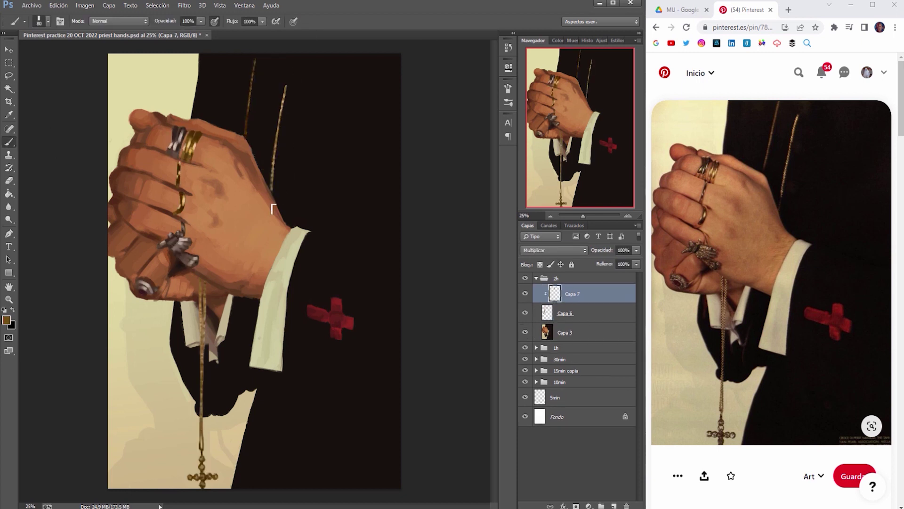
{"action": "key", "text": "ctrl+u"}
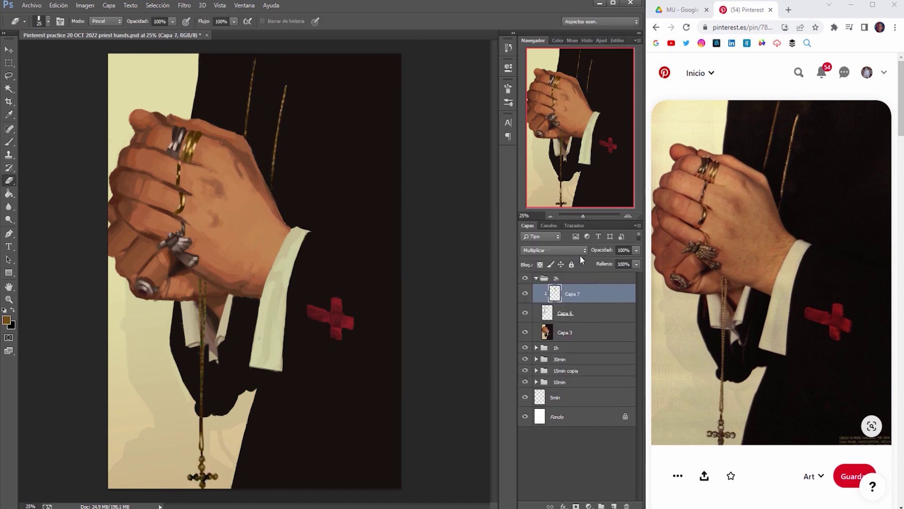
{"action": "key", "text": "Escape"}
{"action": "key", "text": "Delete"}
Lasso one ring and erase it from the rings layer
{"action": "key", "text": "l"}
{"action": "left_click_drag", "start_coordinate": [188, 186], "coordinate": [191, 198]}
{"action": "key", "text": "Delete"}
{"action": "key", "text": "ctrl+d"}
Magic Wand-select both white cuffs and add a new layer for their shading
{"action": "key", "text": "w"}
{"action": "key", "text": "alt+bracketleft"}
{"action": "left_click", "coordinate": [282, 292]}
{"action": "left_click", "coordinate": [208, 330], "text": "shift"}
{"action": "key", "text": "ctrl+shift+alt+n"}
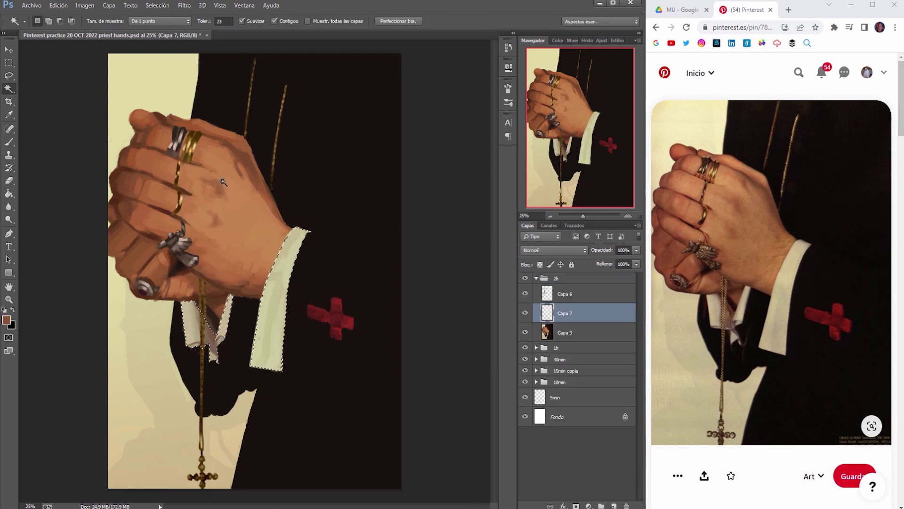
Fill the cuff selection, clip the layer, and set it to Multiply at 29% opacity
{"action": "key", "text": "alt+BackSpace"}
{"action": "key", "text": "ctrl+d"}
{"action": "key", "text": "ctrl+alt+g"}
{"action": "key", "text": "shift+alt+m"}
{"action": "key", "text": "2"}
{"action": "key", "text": "9"}
{"action": "key", "text": "e"}
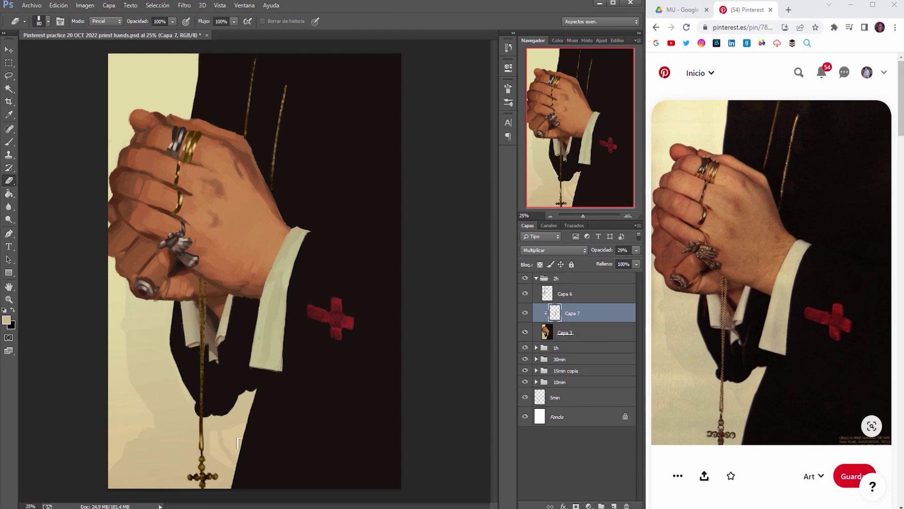